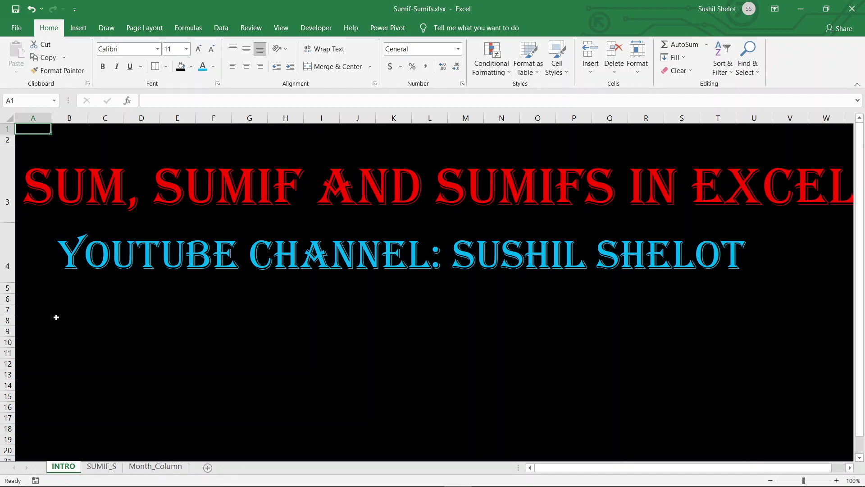
Open the SUMIF_S worksheet.
left_click(100, 467)
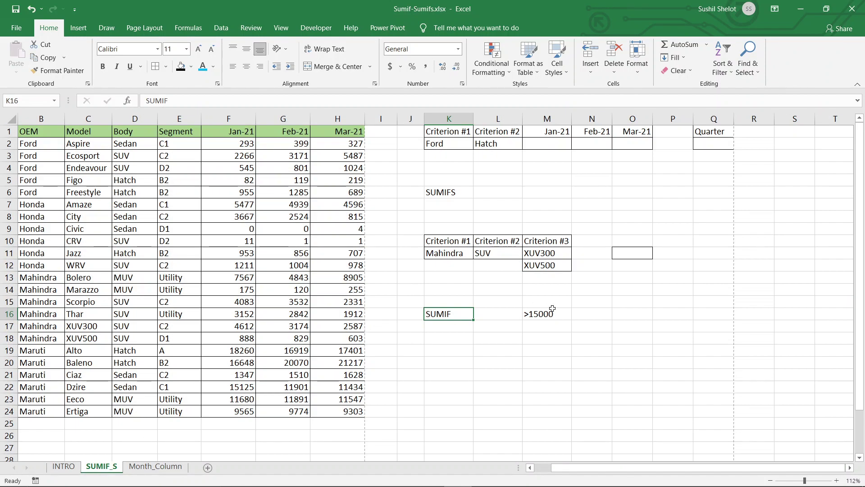
Total the Jan-21 column in F25 with AutoSum and clear the cell again.
left_click(238, 421)
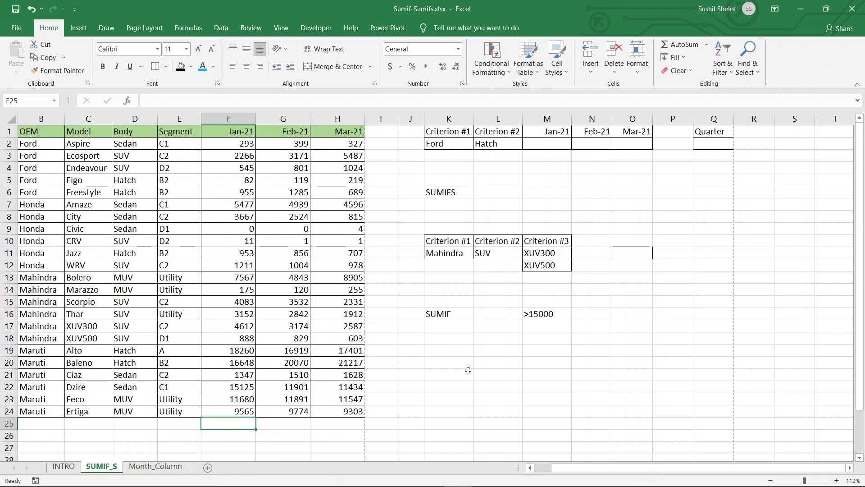
left_click(684, 45)
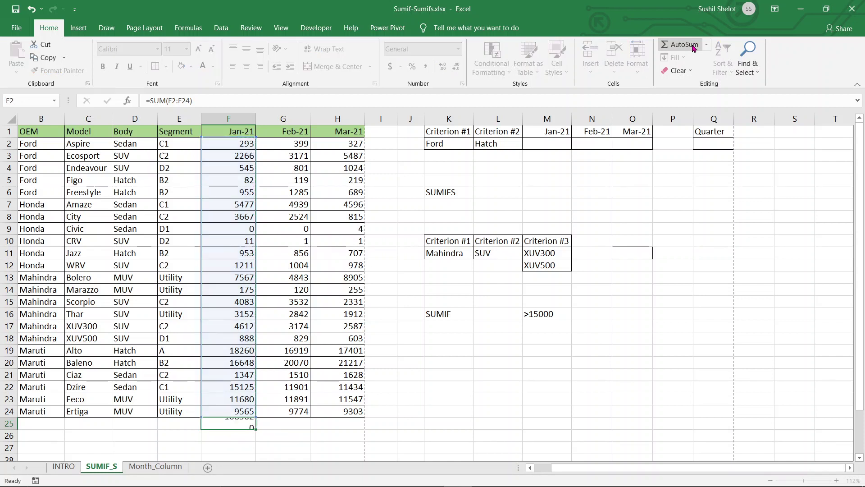
key("Return")
left_click(250, 425)
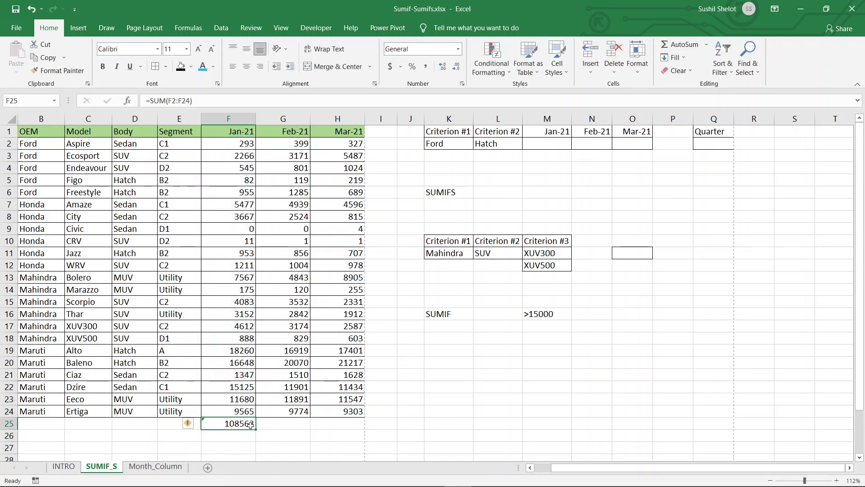
key("Delete")
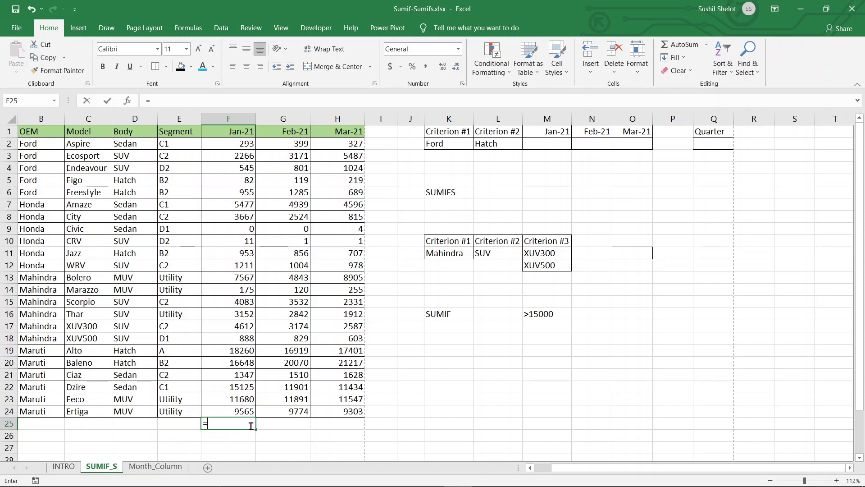
Write the formula =SUM(F2:F24) manually in F25, commit it, and delete it from the cell.
type("=SUM")
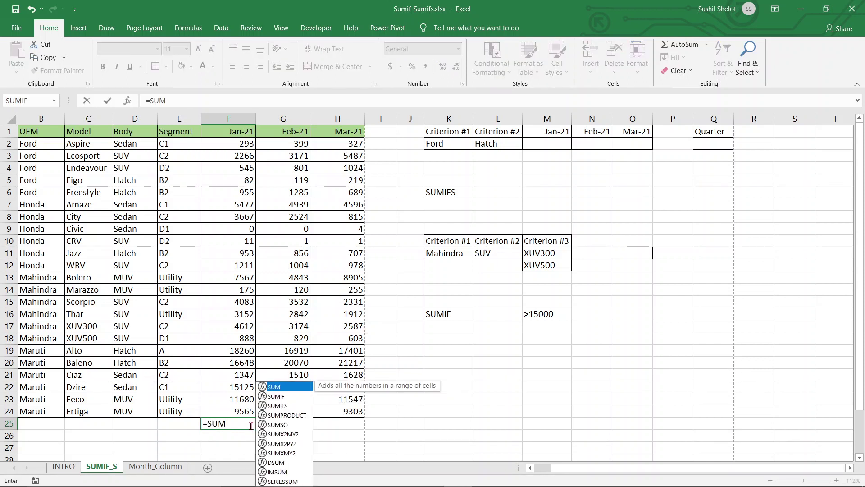
type("(")
left_click_drag(244, 144, 247, 414)
type(")")
key("Return")
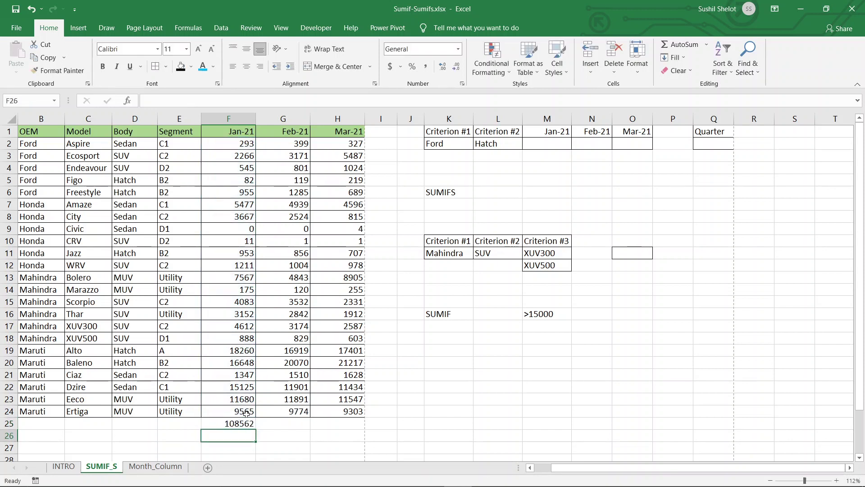
left_click(247, 423)
key("Delete")
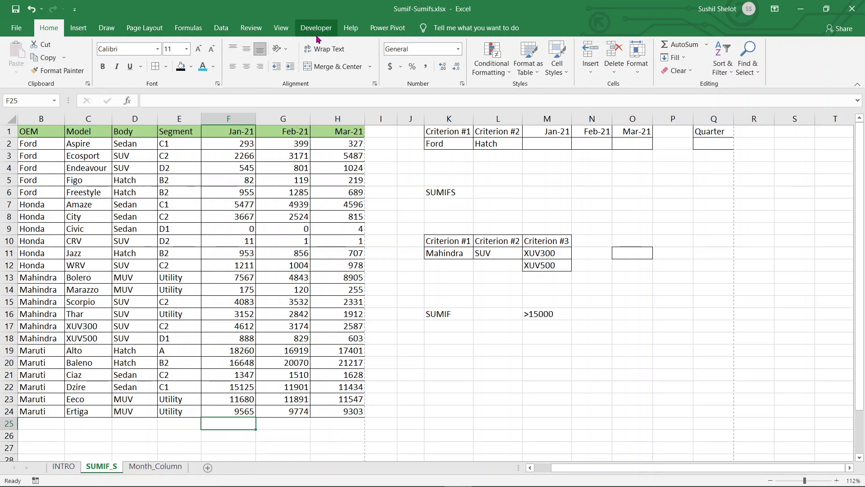
Insert the Sum function for F2:F24 into F25 from the function library's AutoSum options and remove it.
left_click(195, 29)
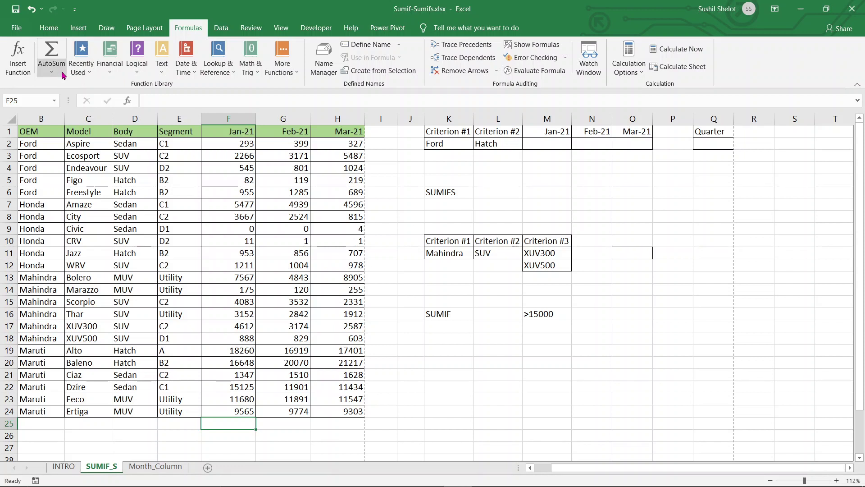
left_click(64, 75)
left_click(64, 90)
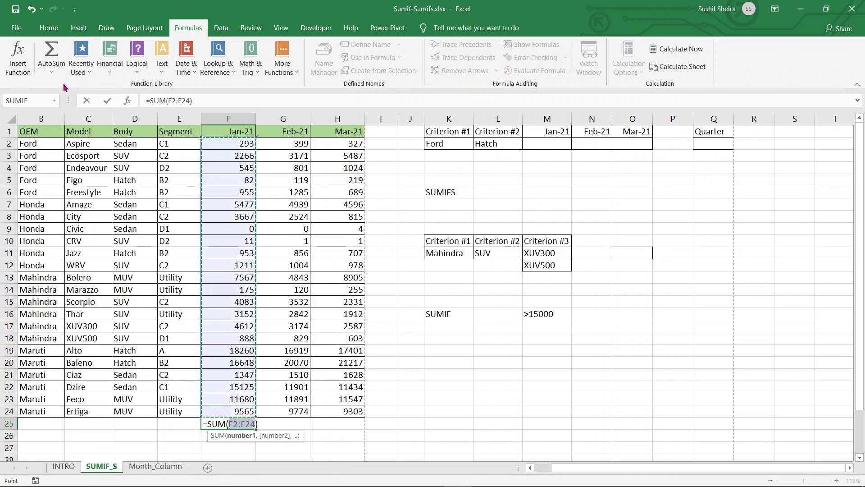
key("Return")
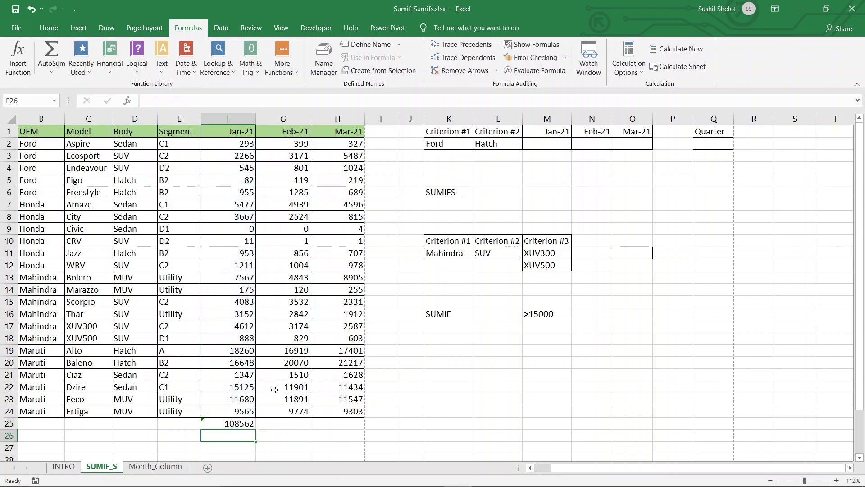
left_click(243, 423)
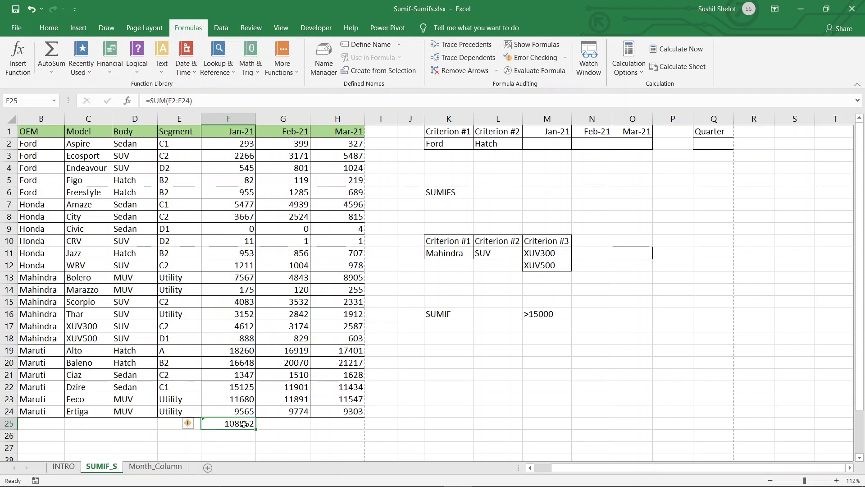
key("Delete")
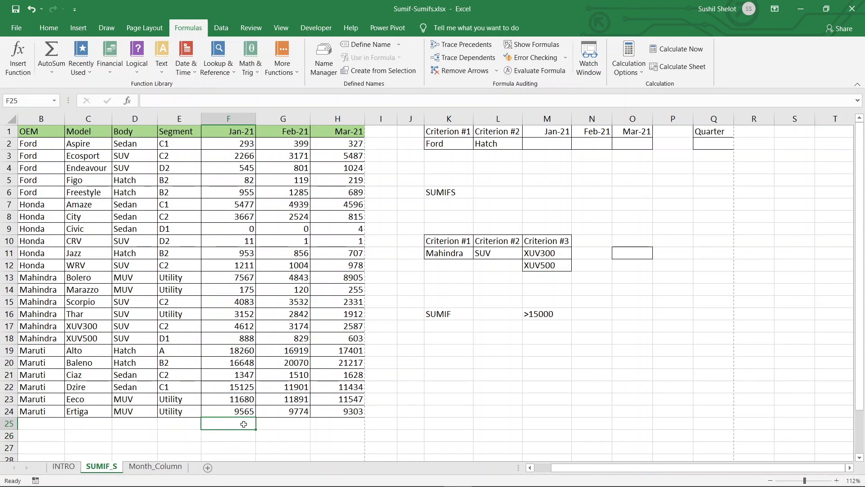
Auto-sum F2:F24 in F25 once more and empty the cell.
key("alt+equal")
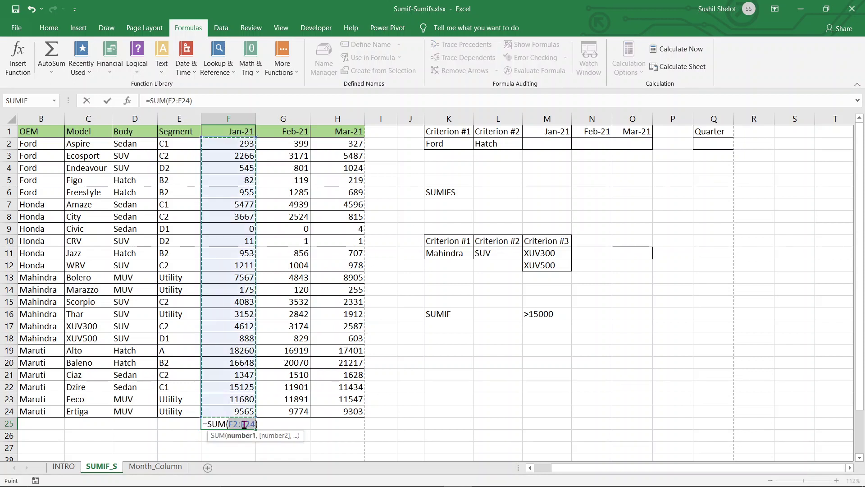
key("Return")
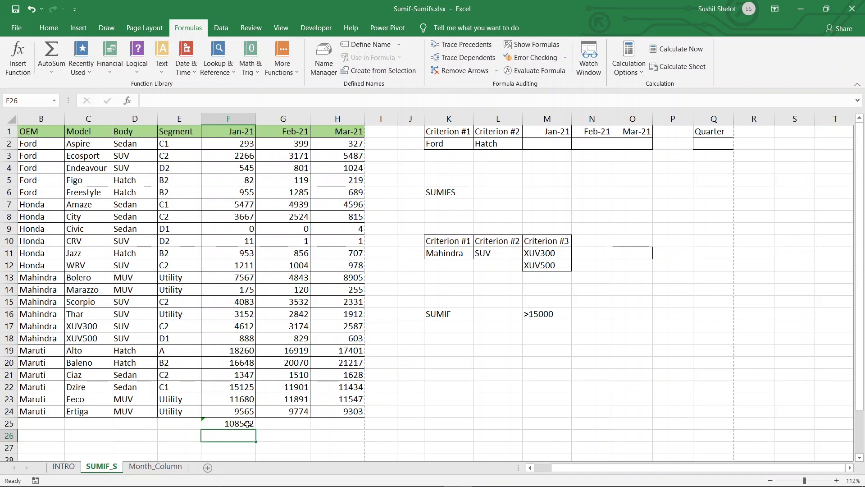
left_click(248, 423)
key("Delete")
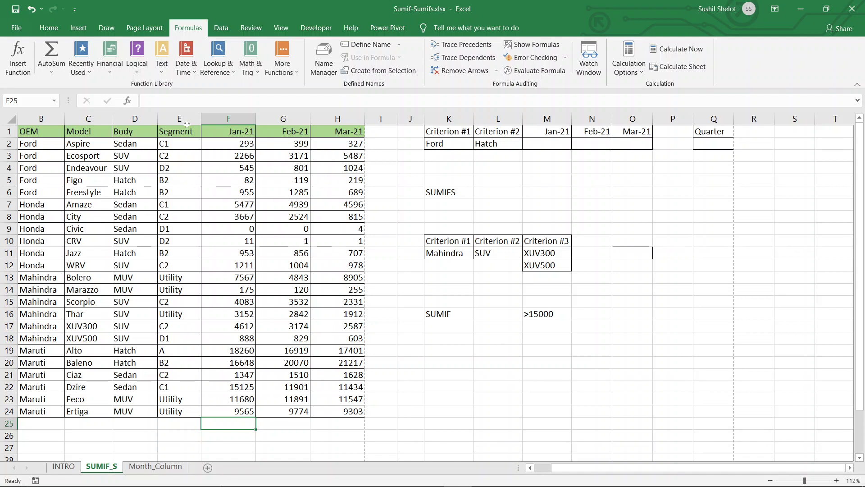
Start a SUMIF formula in M2 with the OEM column as the absolute criteria range $B$2:$B$24.
left_click(48, 29)
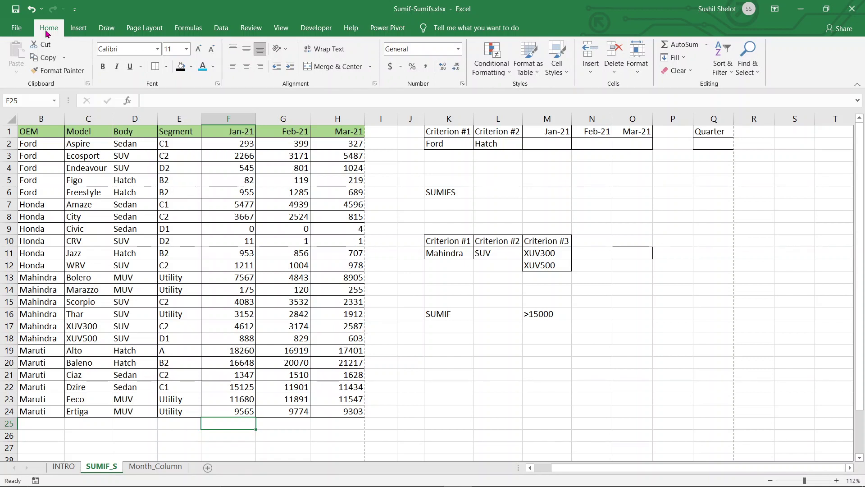
left_click_drag(36, 145, 41, 411)
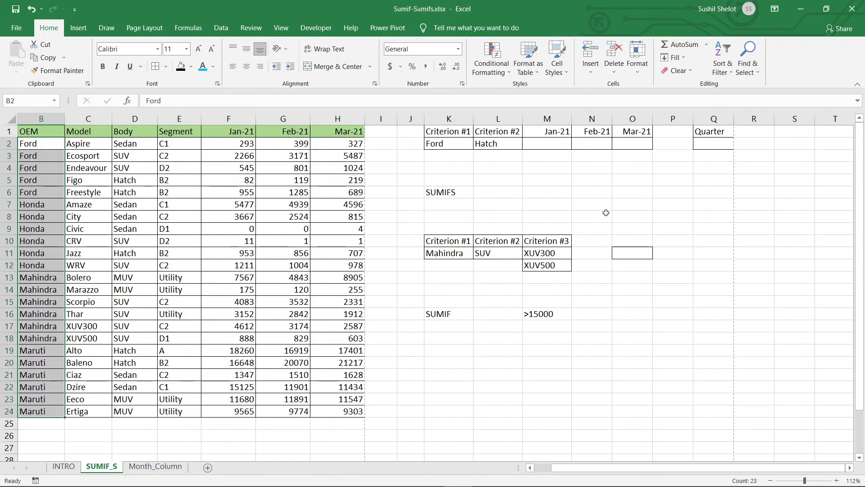
left_click(554, 144)
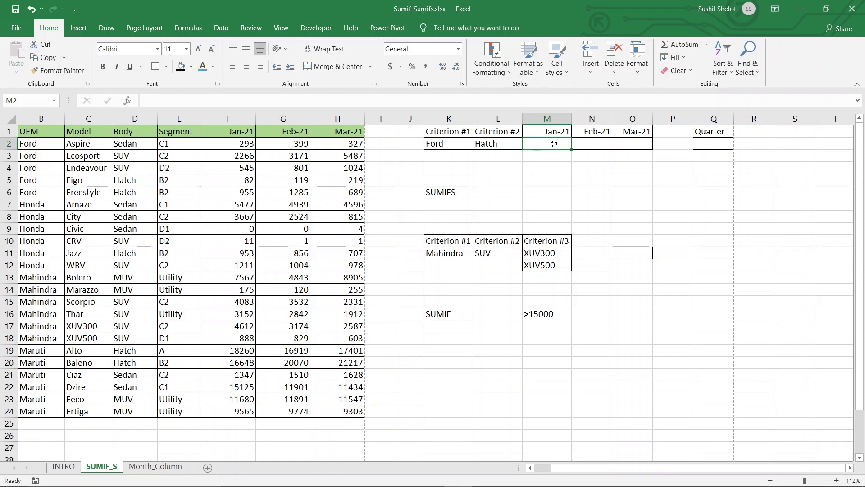
type("=")
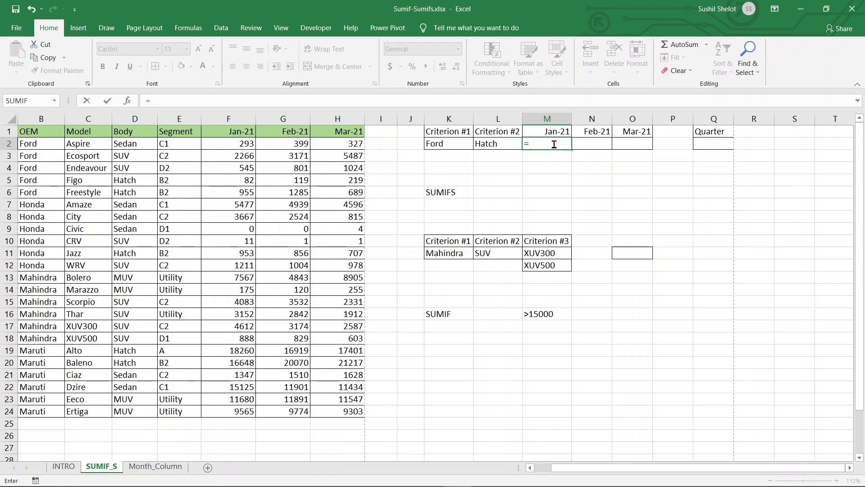
type("SUM")
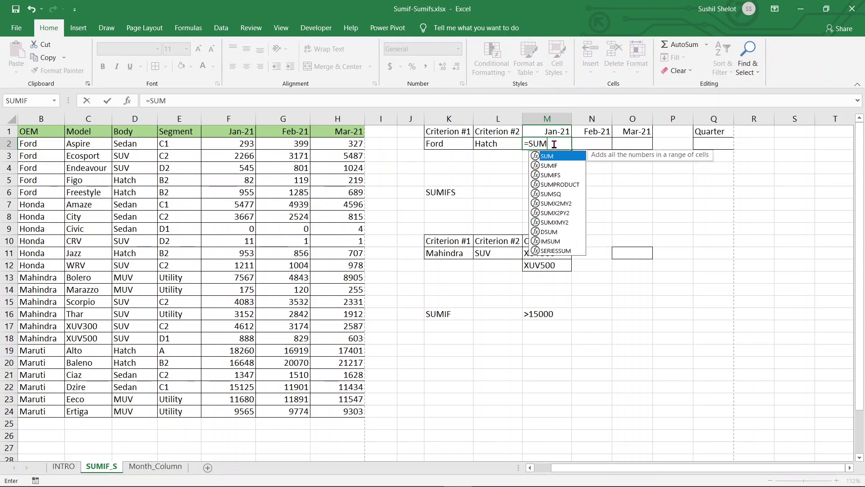
double_click(559, 165)
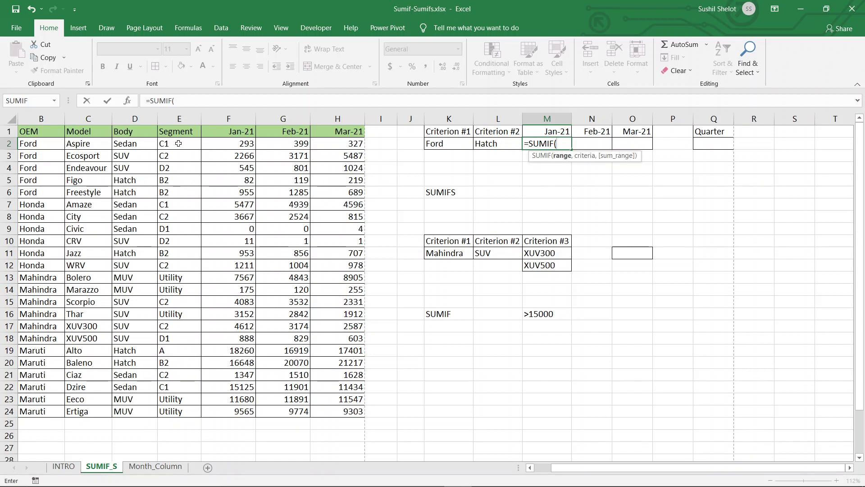
left_click(54, 144)
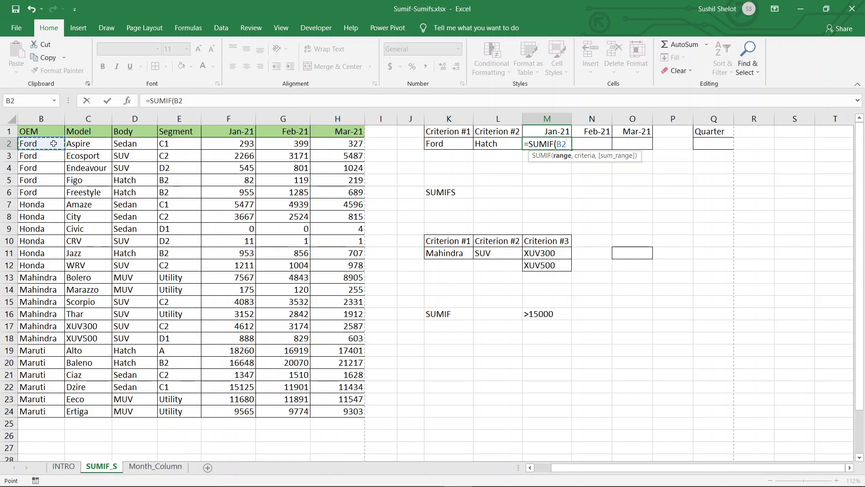
key("ctrl+shift+Down")
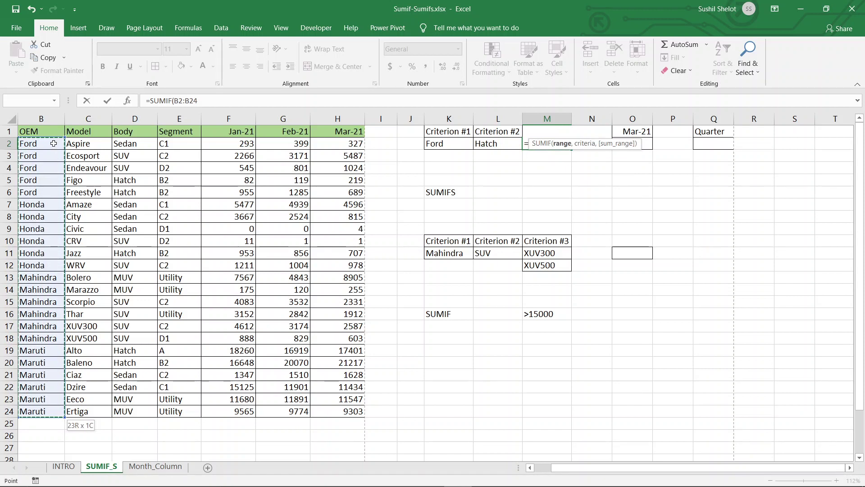
key("F4")
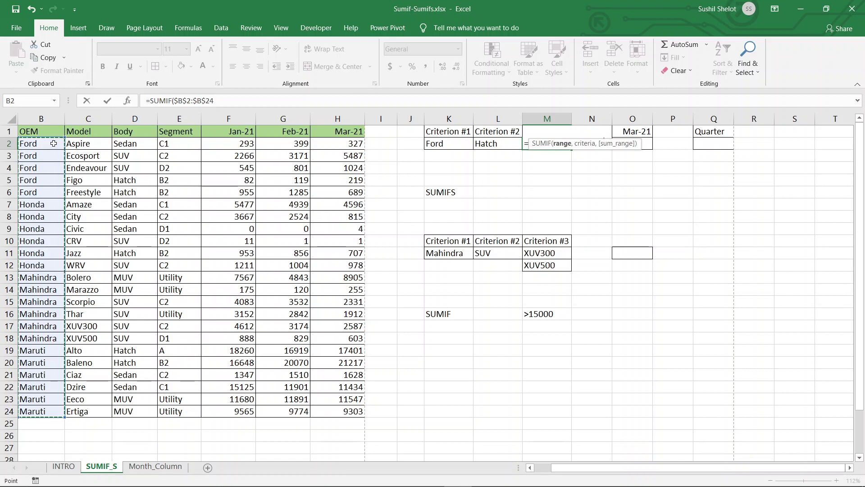
type(",")
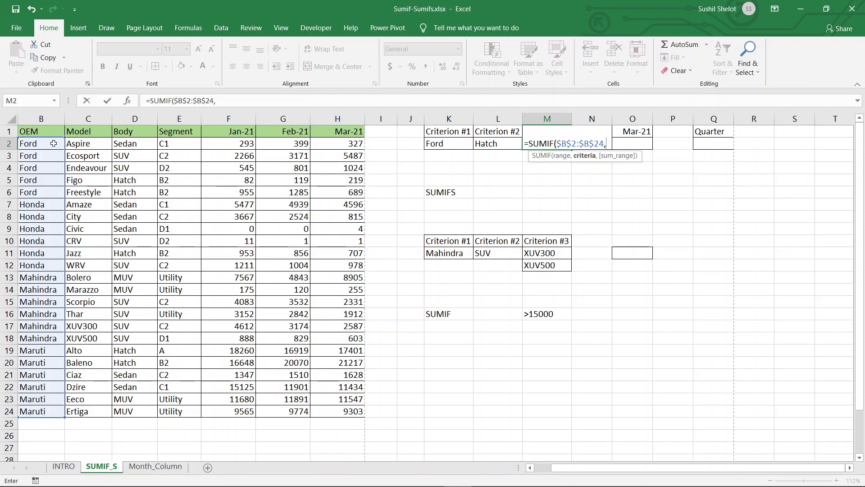
type("\"For")
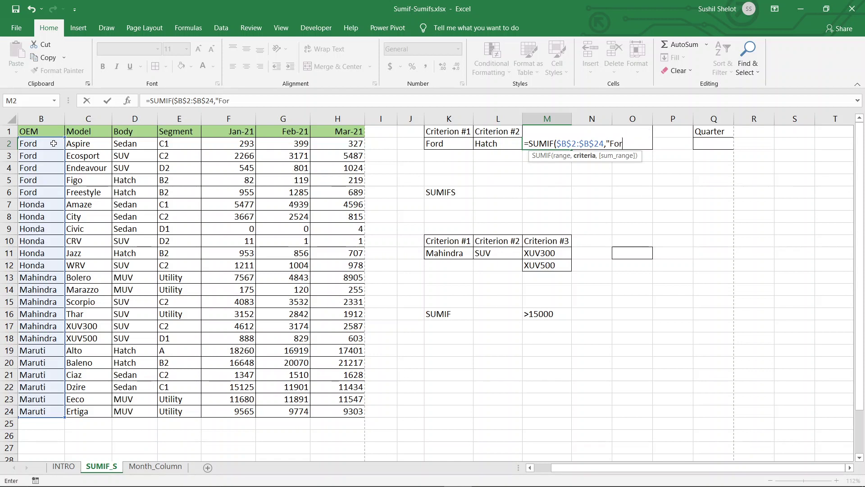
type("d\"")
key("BackSpace")
key("BackSpace")
key("BackSpace")
key("BackSpace")
key("BackSpace")
key("BackSpace")
Complete the SUMIF in M2 with the absolute criterion $K$2 and the sum range F2:F24.
left_click(451, 143)
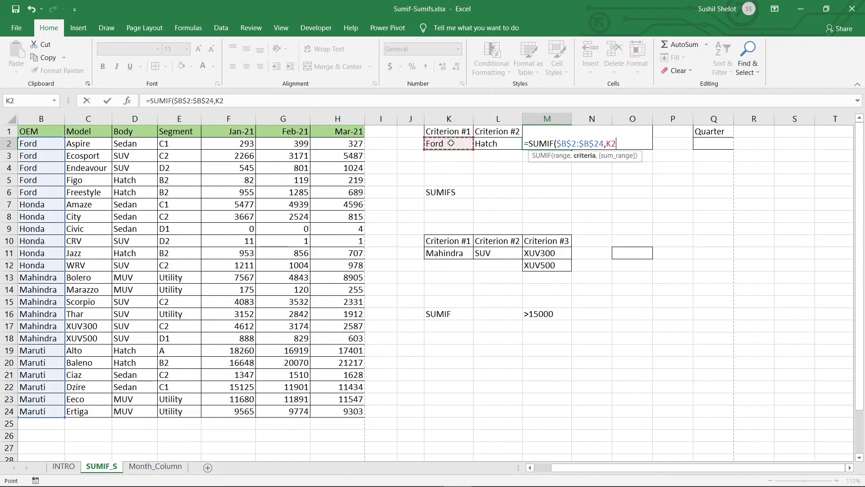
key("F4")
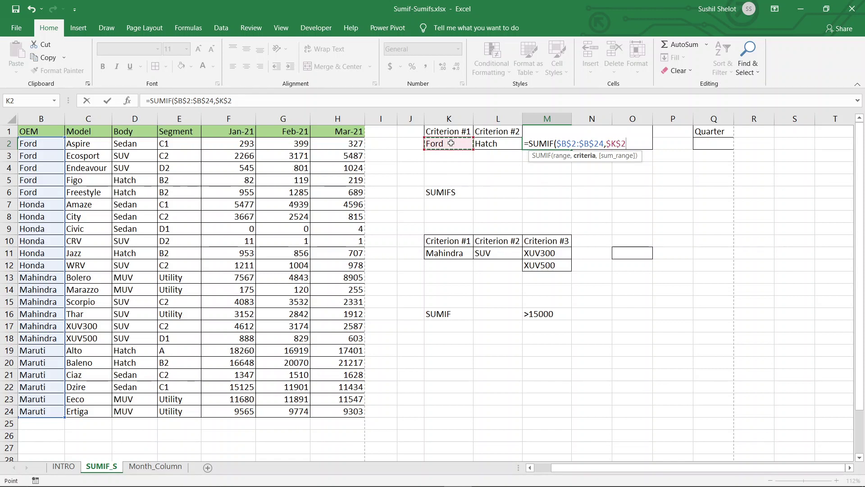
type(",")
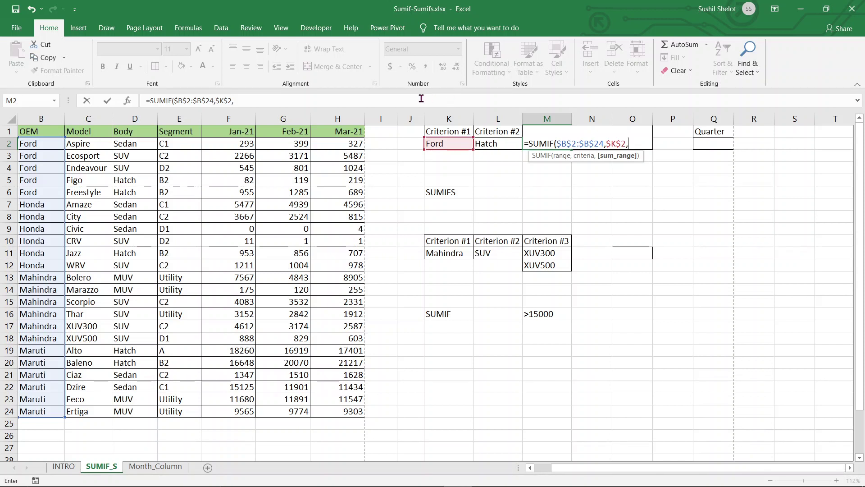
left_click(240, 144)
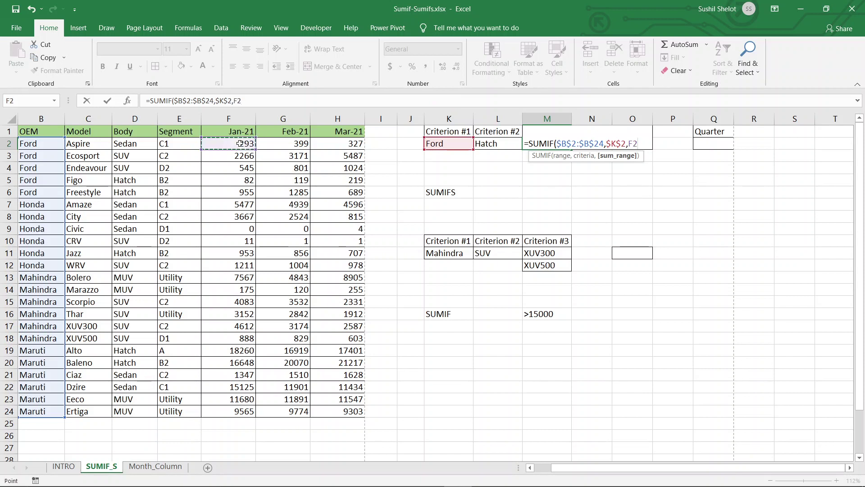
key("ctrl+shift+Down")
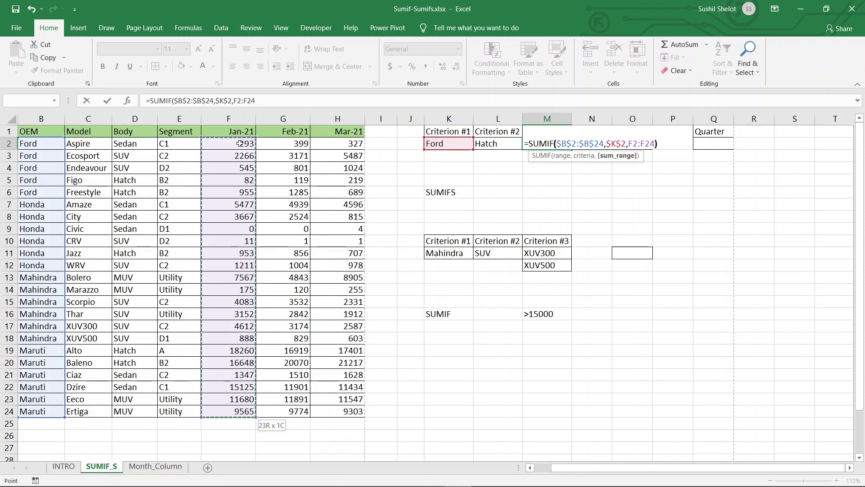
key("Return")
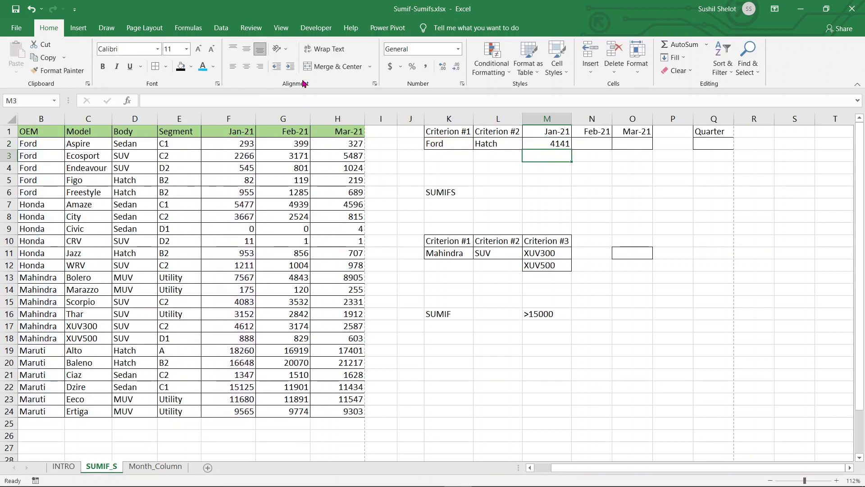
Select the Jan-21 values in F2:F24 and the Ford rows in F2:F6 to check the SUMIF result against their sum.
left_click(231, 142)
key("ctrl+shift+Down")
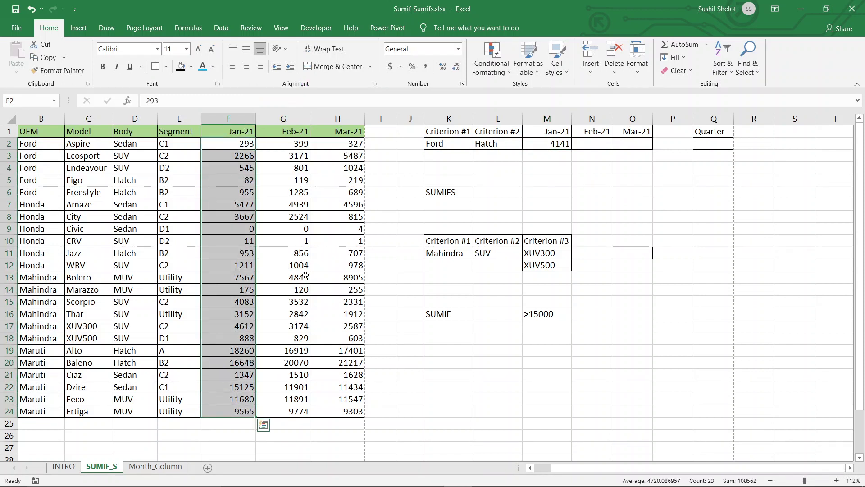
left_click(233, 142)
left_click_drag(233, 143, 235, 192)
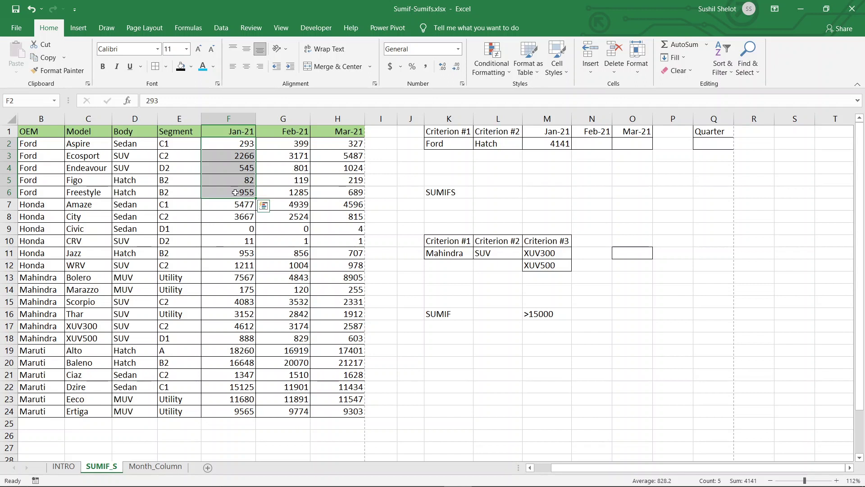
mouse_move(758, 470)
left_mouse_down()
mouse_move(722, 479)
mouse_move(768, 486)
mouse_move(761, 470)
left_mouse_up()
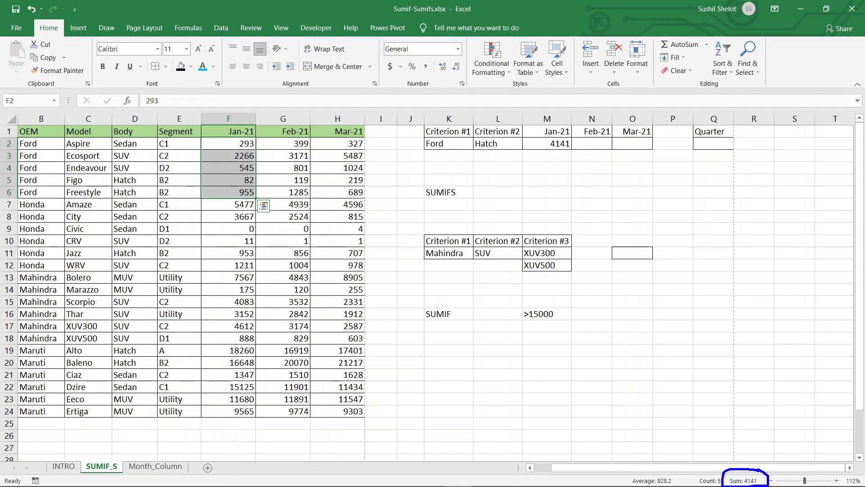
mouse_move(578, 146)
left_mouse_down()
mouse_move(546, 137)
mouse_move(554, 152)
left_mouse_up()
key("Escape")
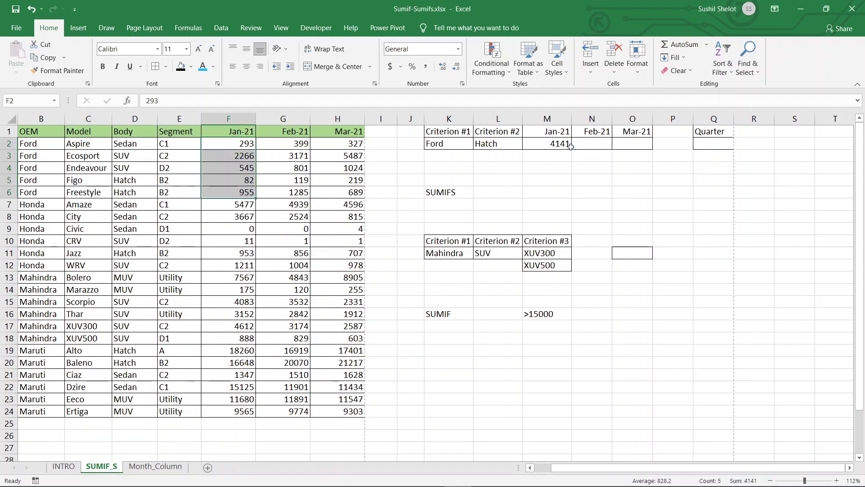
Fill the SUMIF formula from M2 across N2:O2 and review the copied Feb-21 formula in N2.
left_click(560, 143)
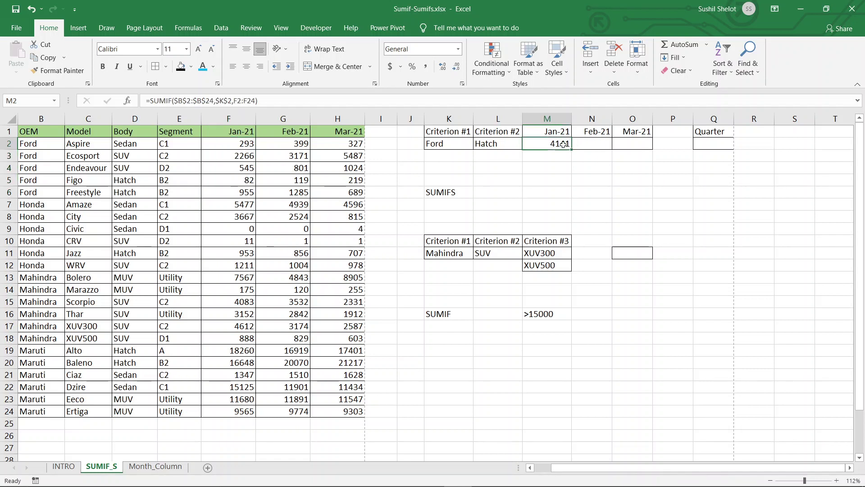
left_click_drag(571, 149, 633, 176)
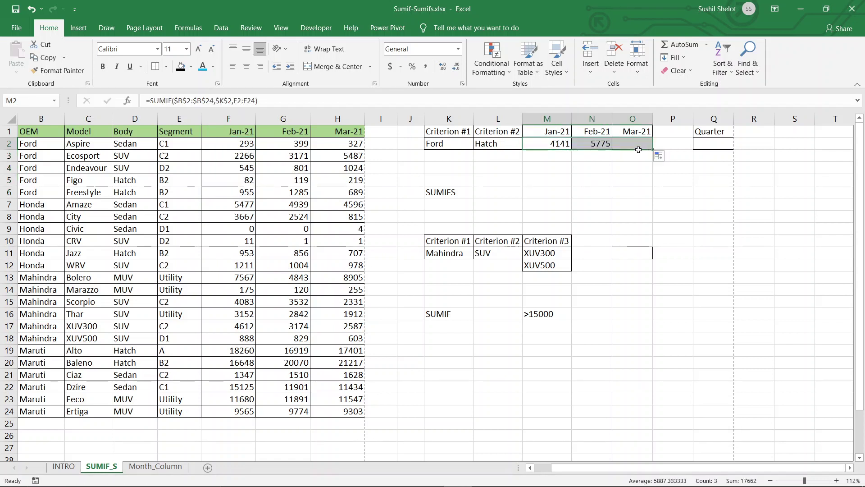
left_click(595, 143)
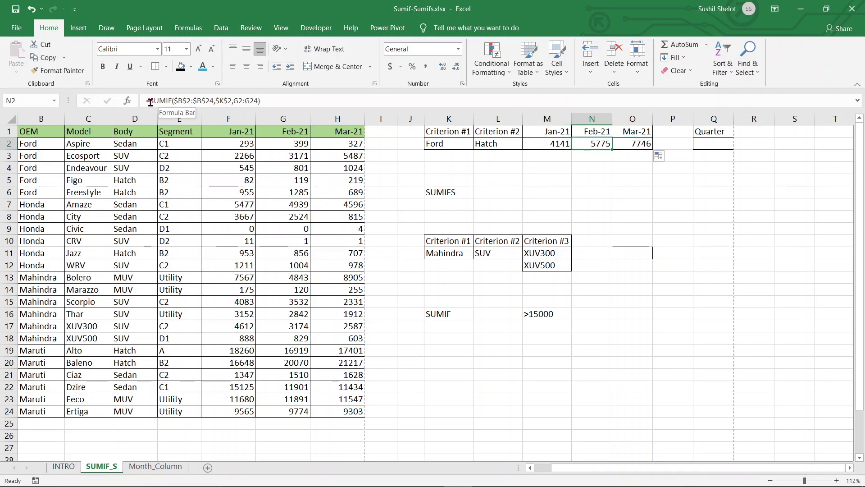
left_click_drag(150, 100, 172, 102)
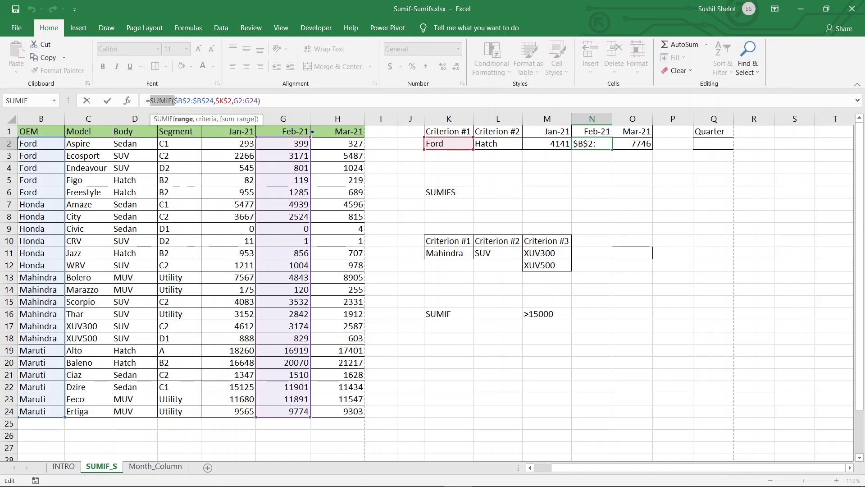
mouse_move(310, 131)
left_mouse_down()
mouse_move(246, 156)
mouse_move(274, 420)
mouse_move(325, 351)
mouse_move(332, 180)
mouse_move(315, 131)
left_mouse_up()
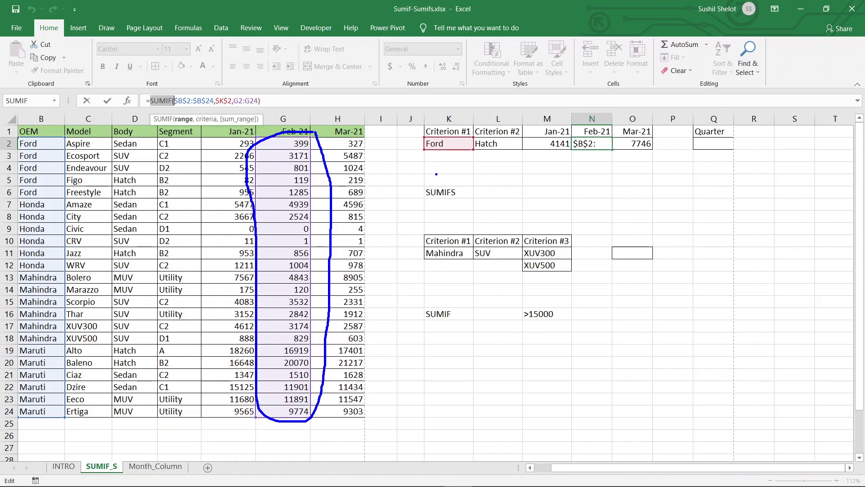
key("Escape")
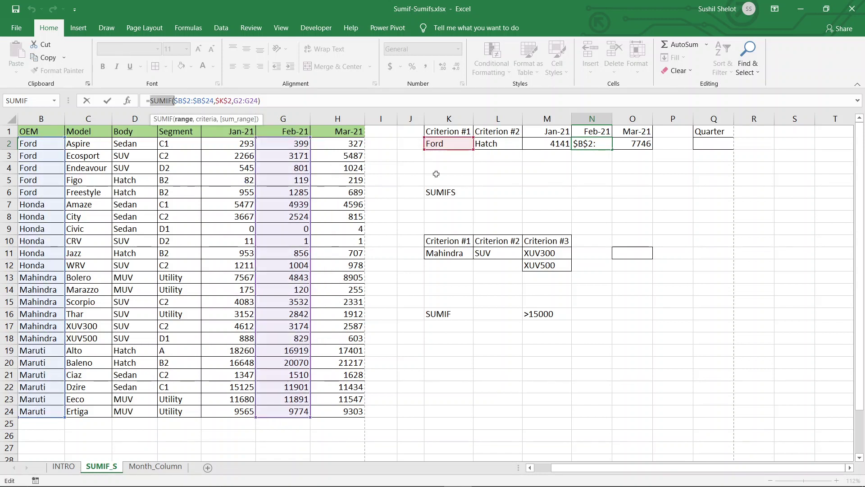
key("ctrl+Return")
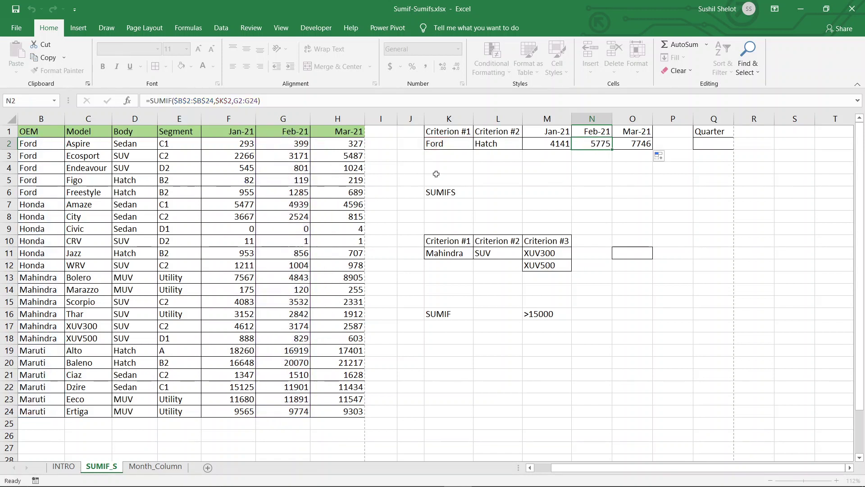
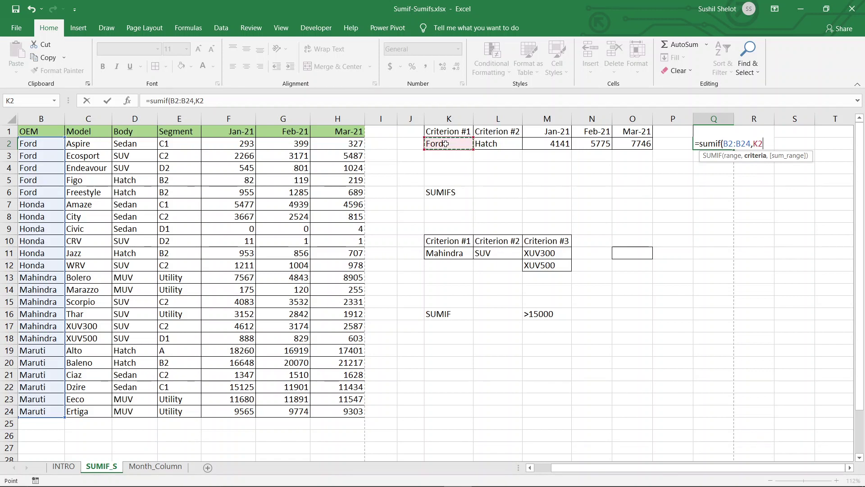
Complete the SUMIF formula in Q2 with the three-month sum range F2:H24.
type(",")
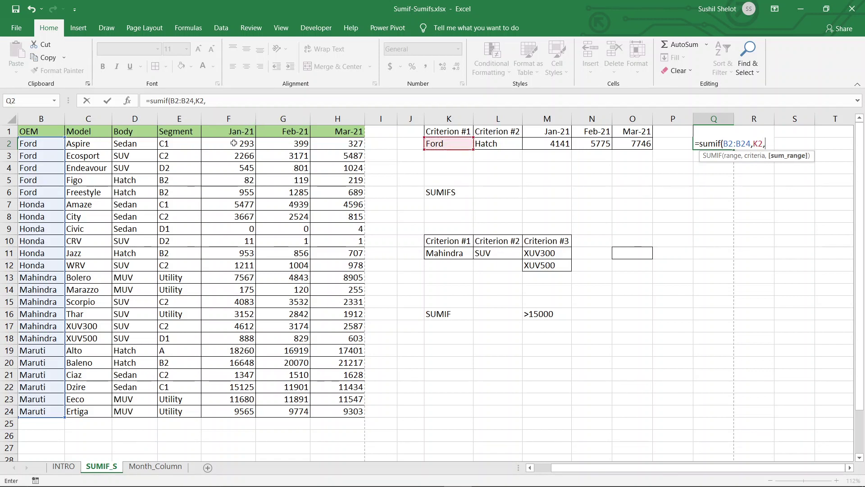
left_click_drag(233, 143, 356, 412)
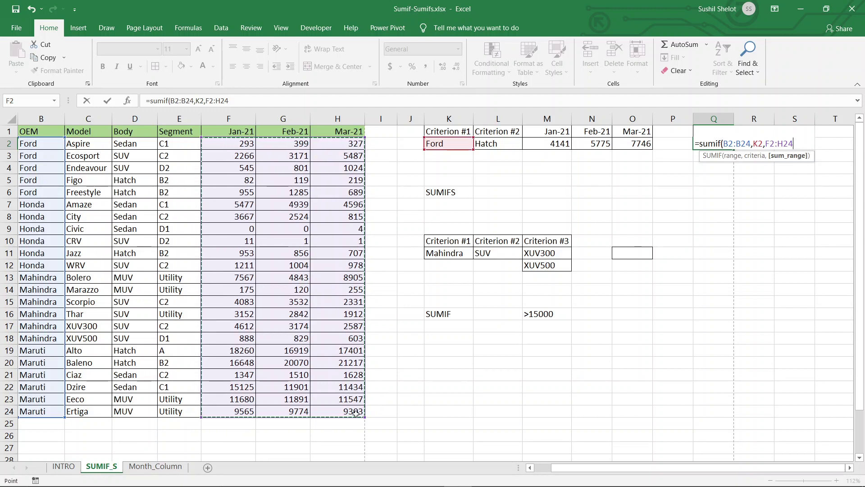
type(")")
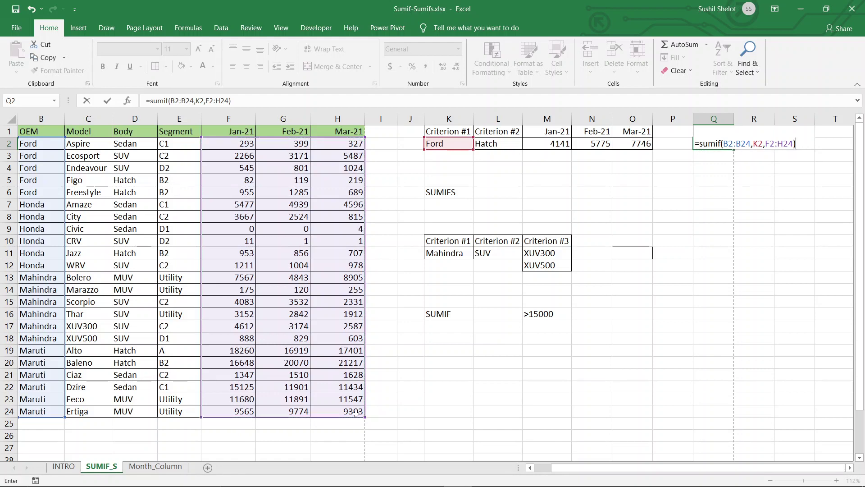
key("Return")
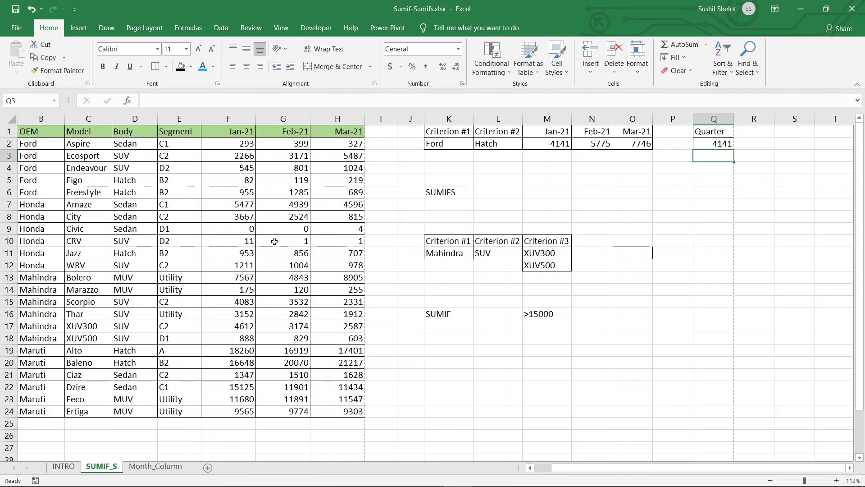
Shrink the sum range of the SUMIF in Q2 to F2:F24 for comparison, and empty the cell.
left_click(716, 144)
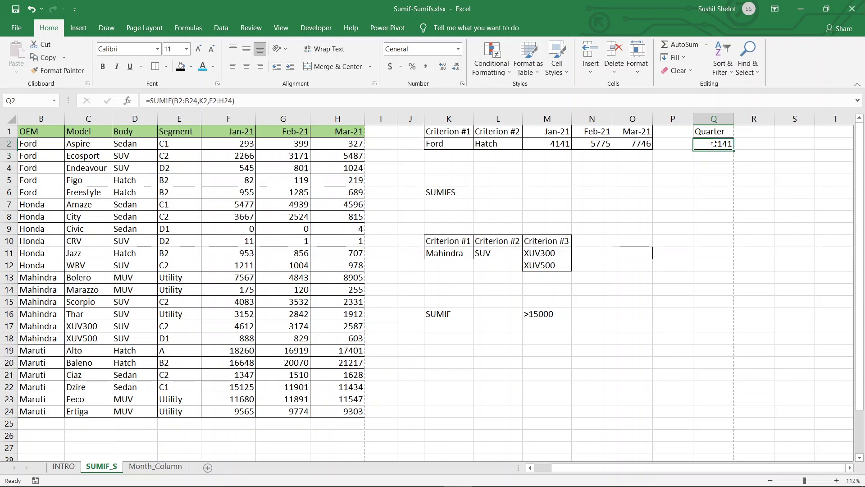
double_click(717, 144)
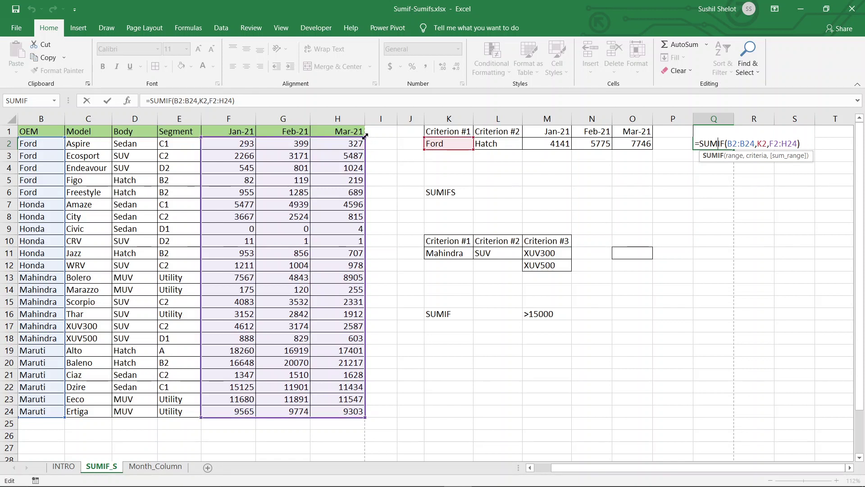
left_click_drag(365, 135, 254, 139)
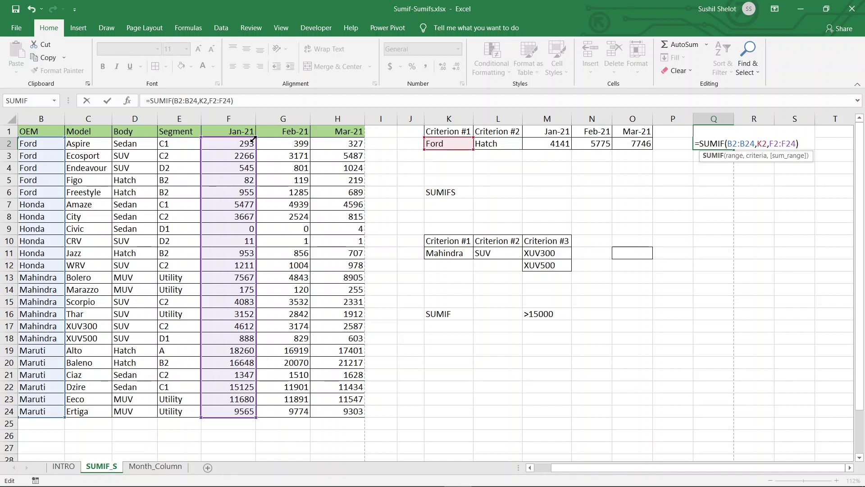
key("Return")
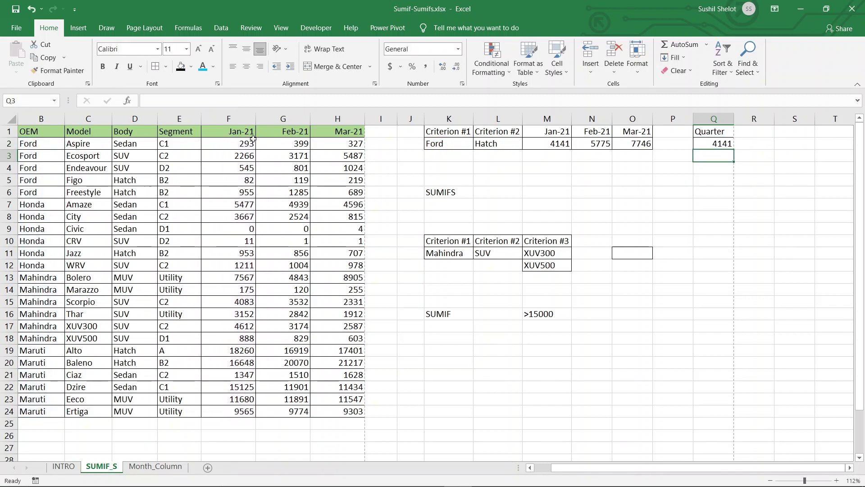
left_click(703, 142)
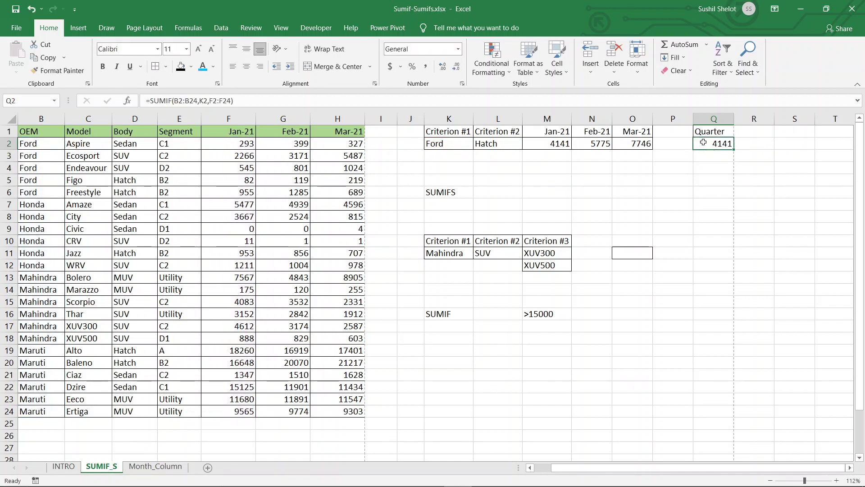
key("Delete")
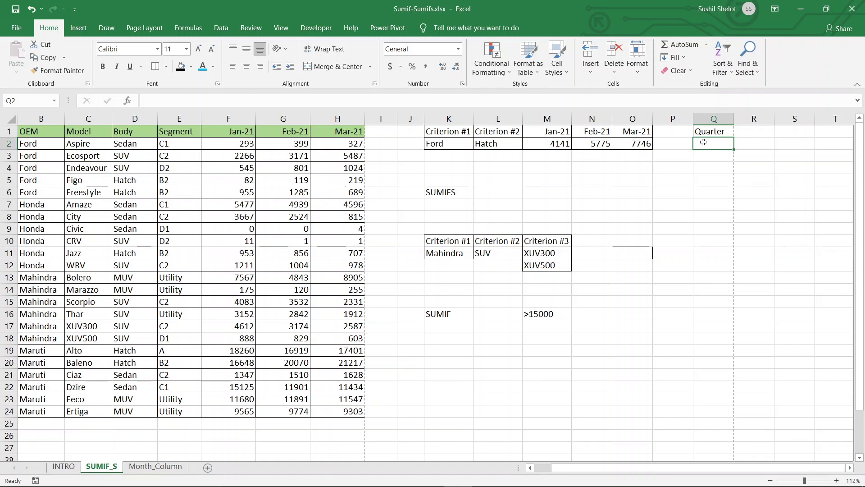
Start a SUMIFS formula in M3 with the Jan-21 column as the absolute sum range $F$2:$F$24.
left_click(558, 156)
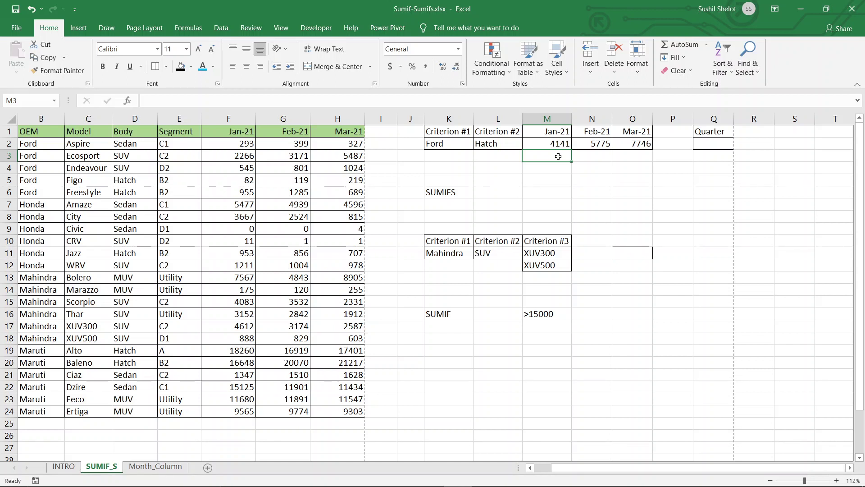
type("=")
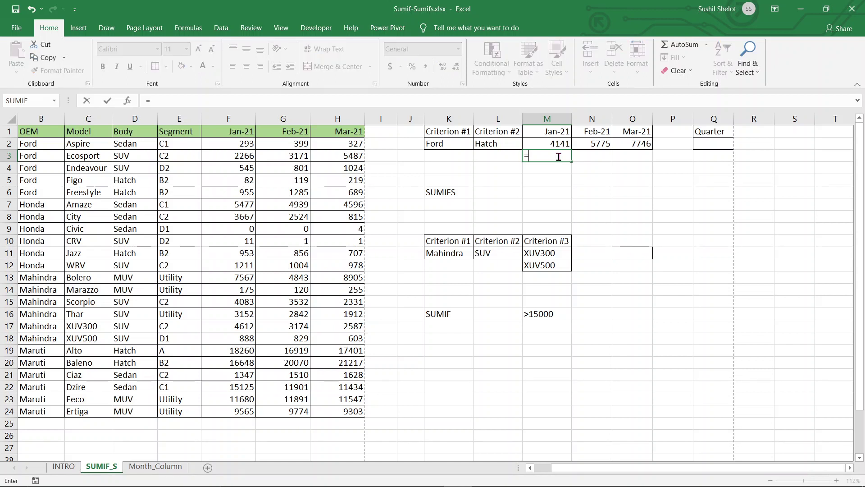
type("sumifs")
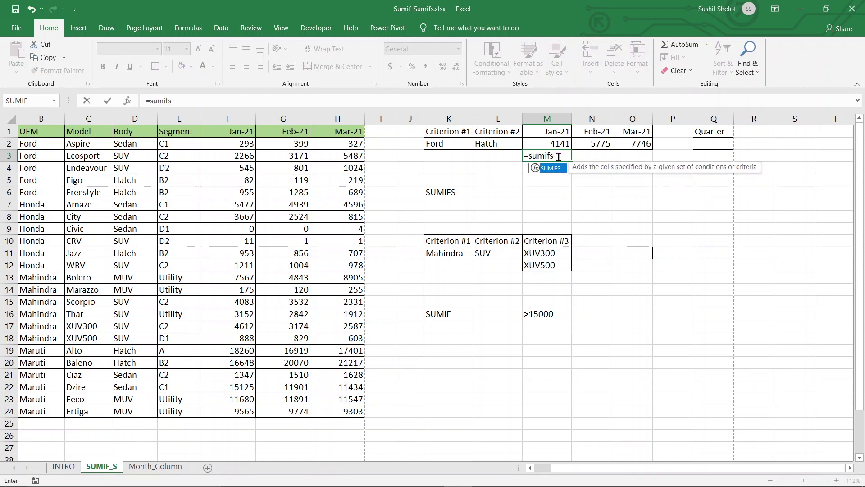
type("(")
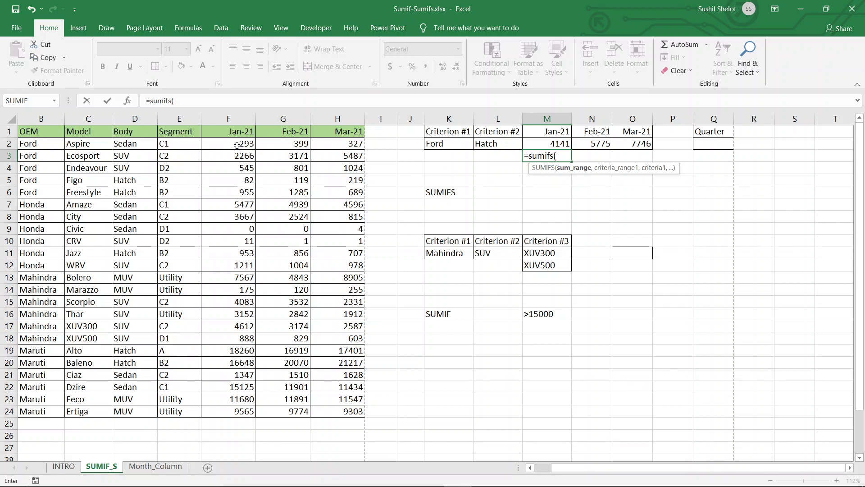
left_click_drag(236, 145, 251, 416)
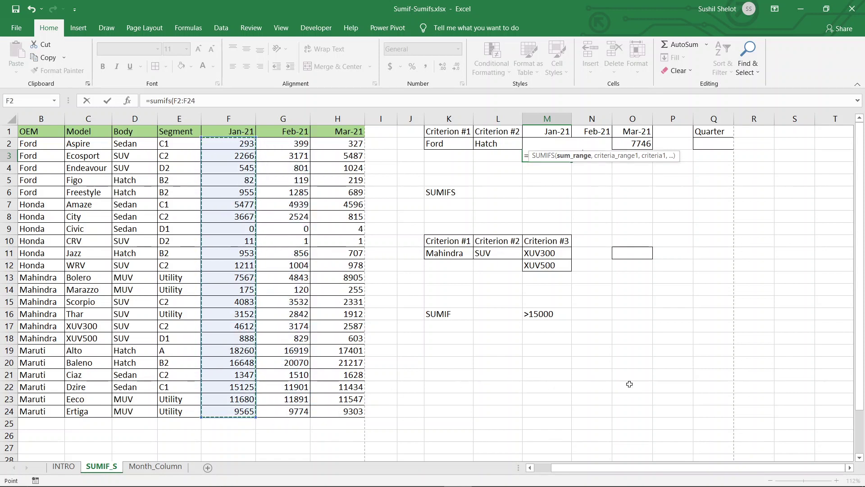
key("F4")
type(",")
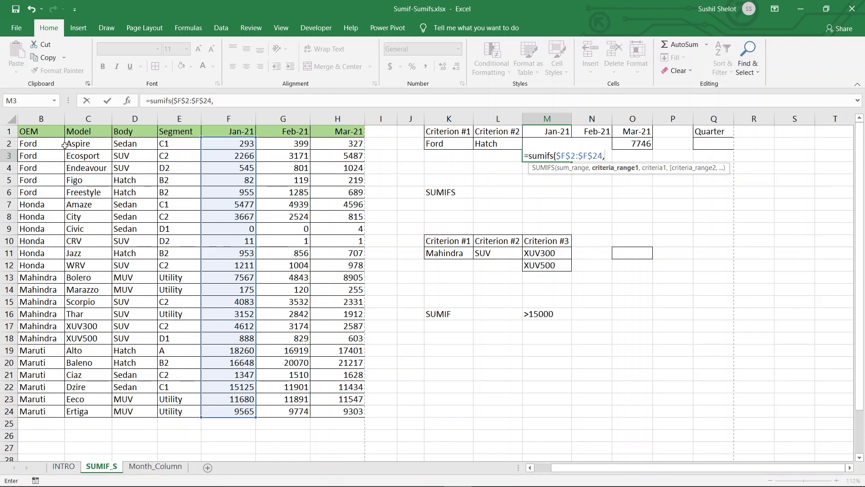
Add the OEM column $B$2:$B$24 as the first criteria range of the SUMIFS, with K2 as its criterion.
left_click_drag(43, 143, 30, 411)
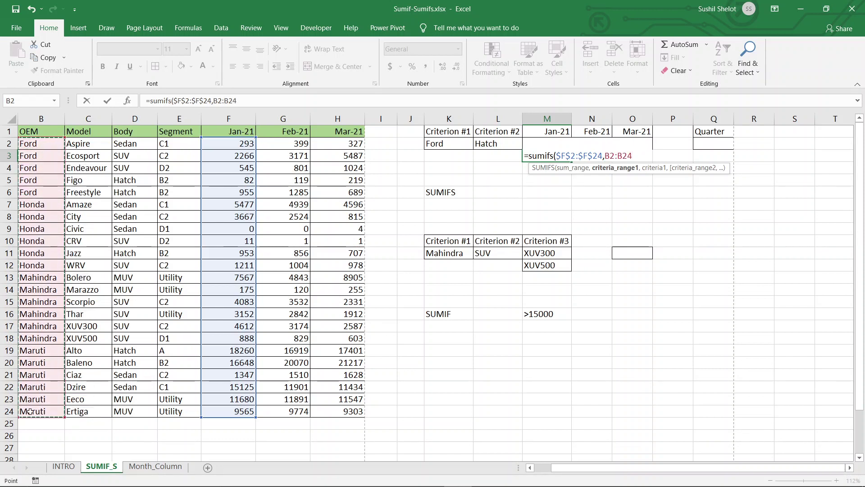
key("F4")
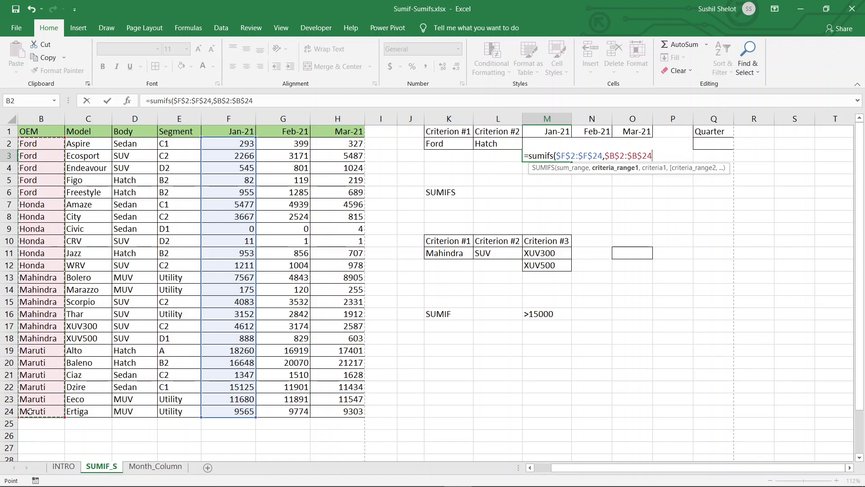
type(",")
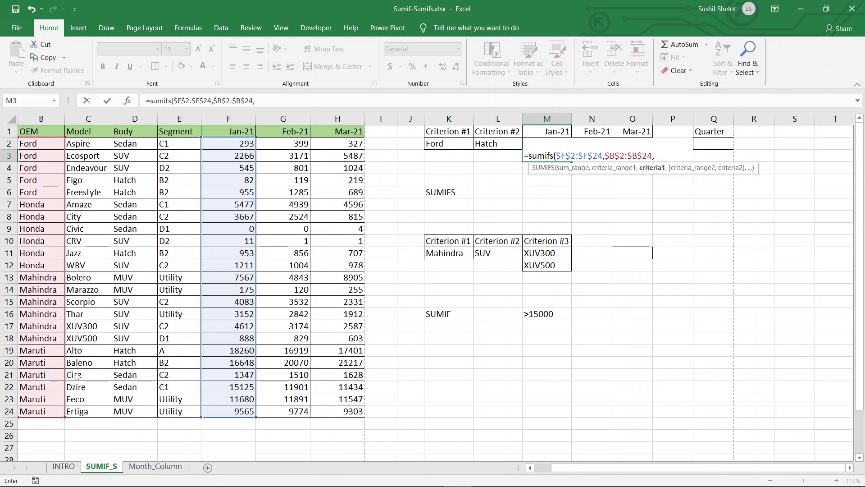
left_click(449, 143)
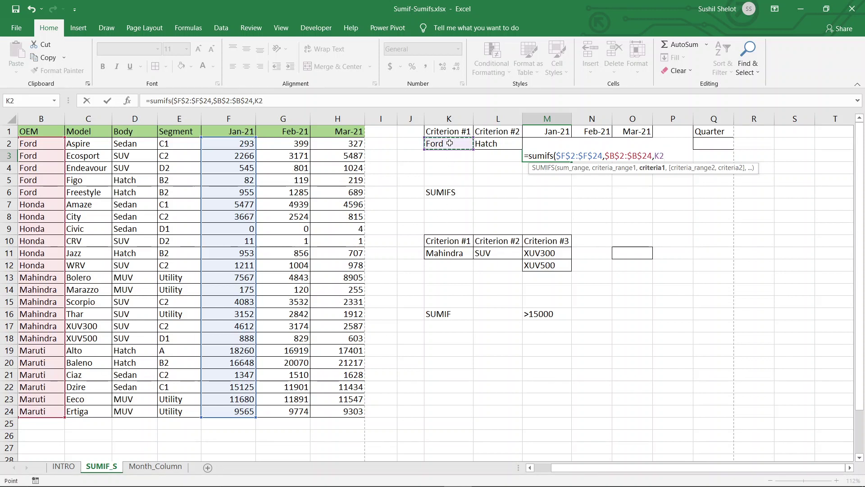
type(",")
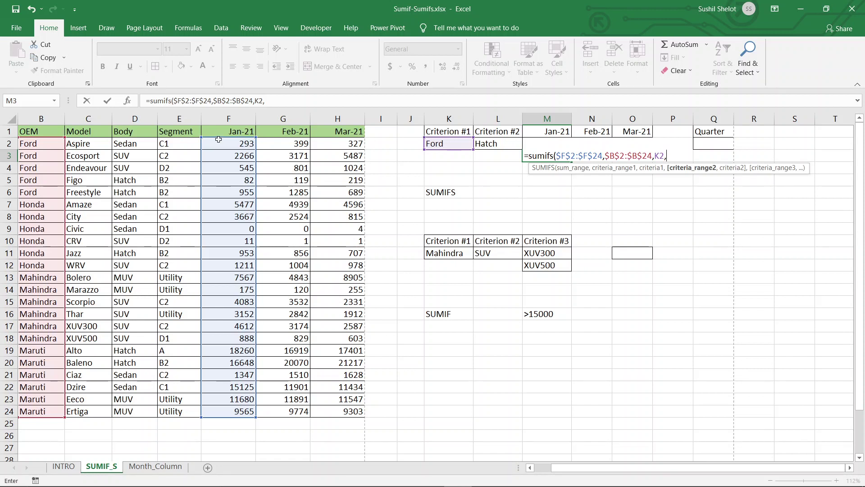
Complete the SUMIFS formula in M3 with the Body column $D$2:$D$24 as second criteria range and L2 as its criterion.
left_click_drag(141, 144, 134, 411)
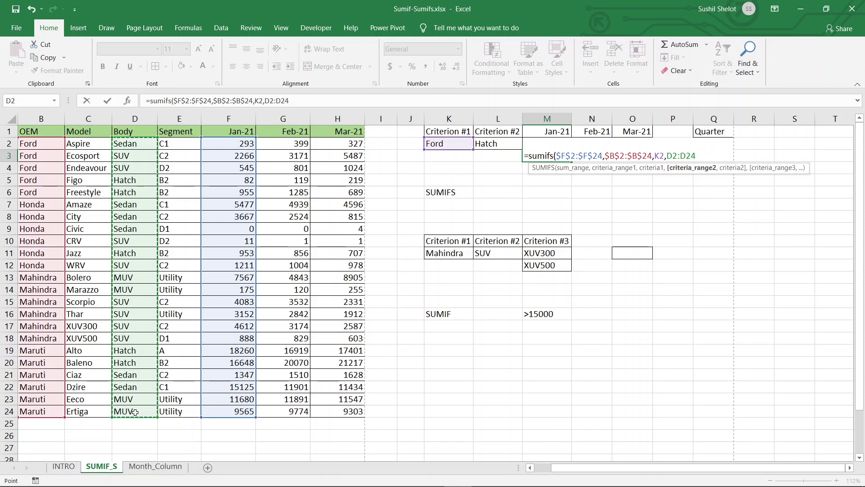
key("F4")
type(",")
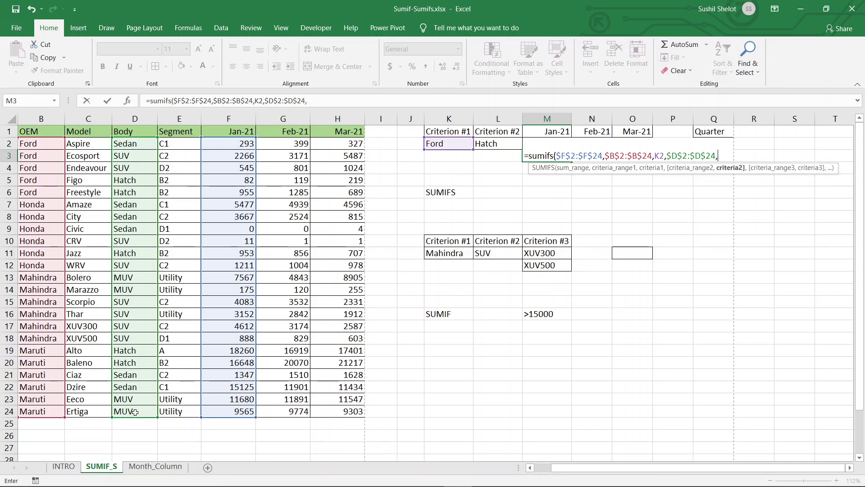
left_click(501, 144)
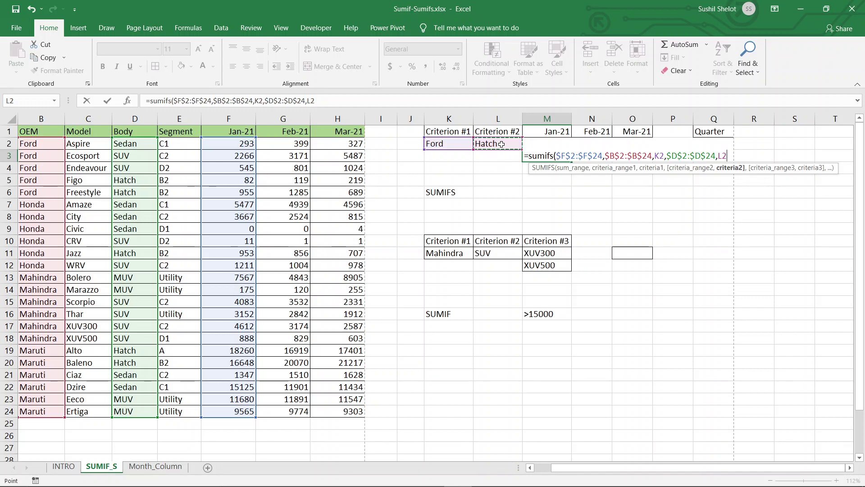
type(")")
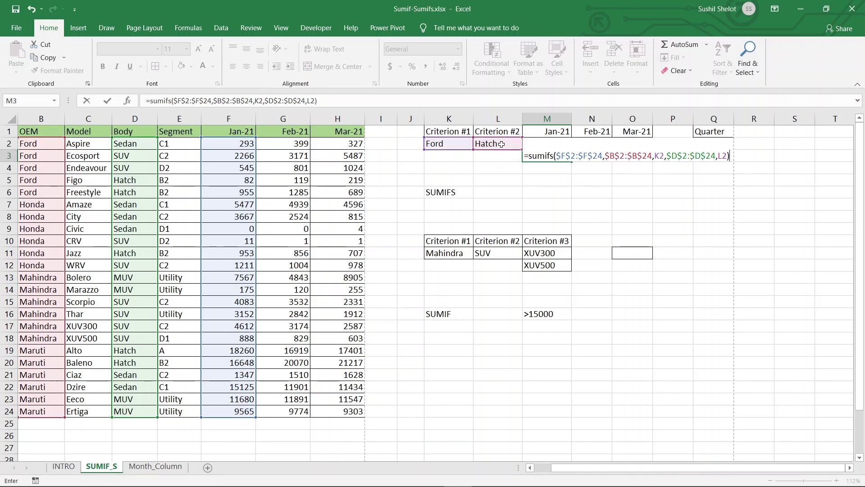
key("Return")
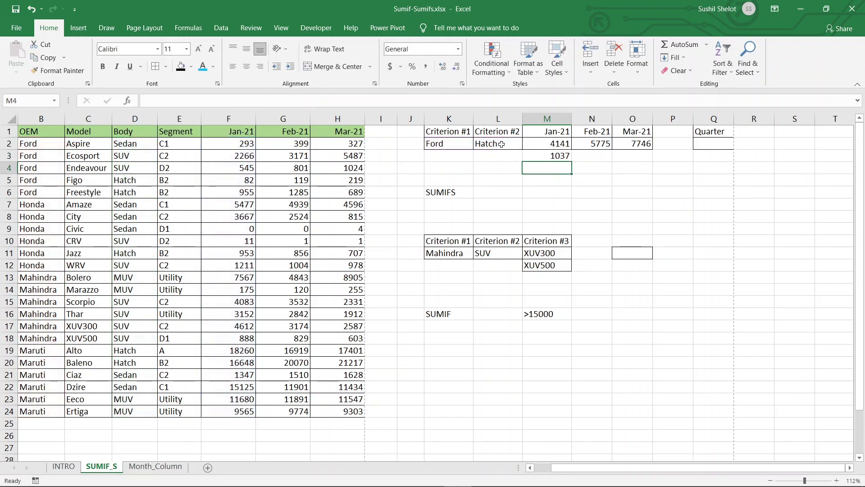
Check the SUMIFS result in M3 against the January sales of the Ford hatch rows, F5:F6.
left_click(558, 156)
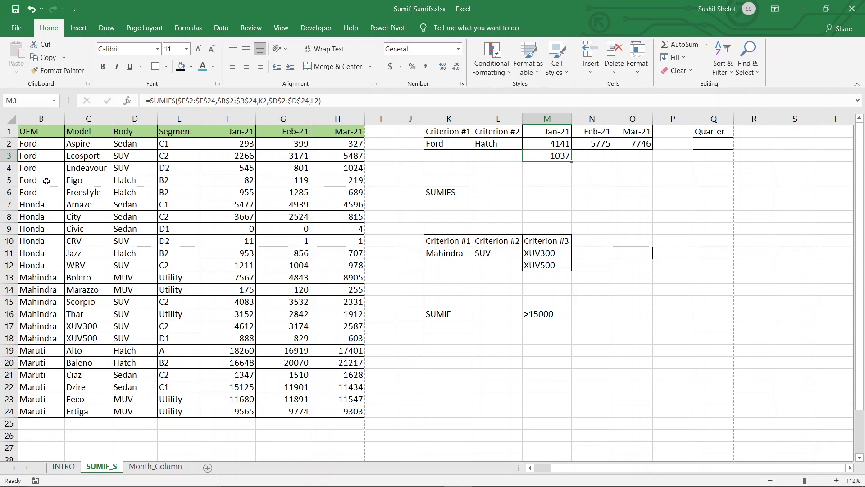
left_click_drag(47, 180, 47, 192)
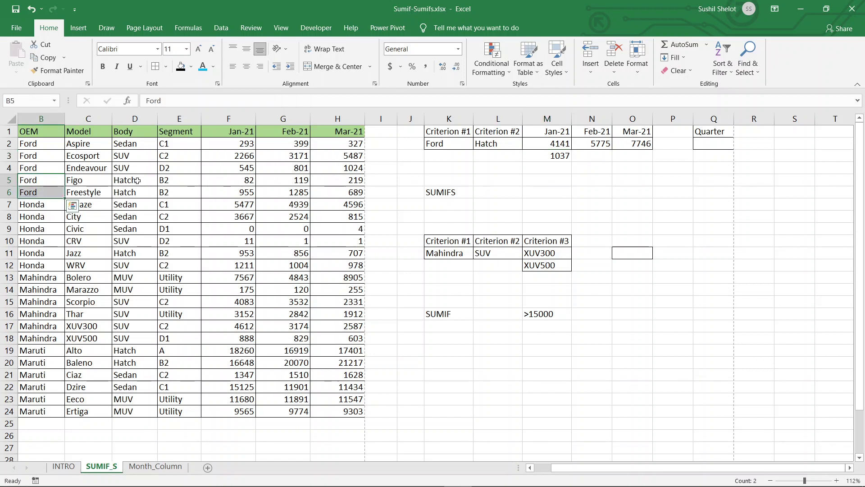
left_click_drag(137, 180, 136, 192, "ctrl")
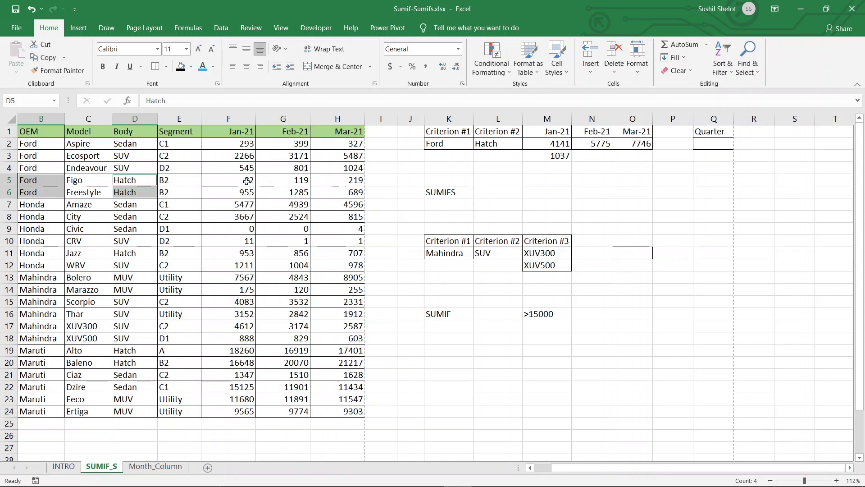
left_click_drag(246, 180, 238, 194)
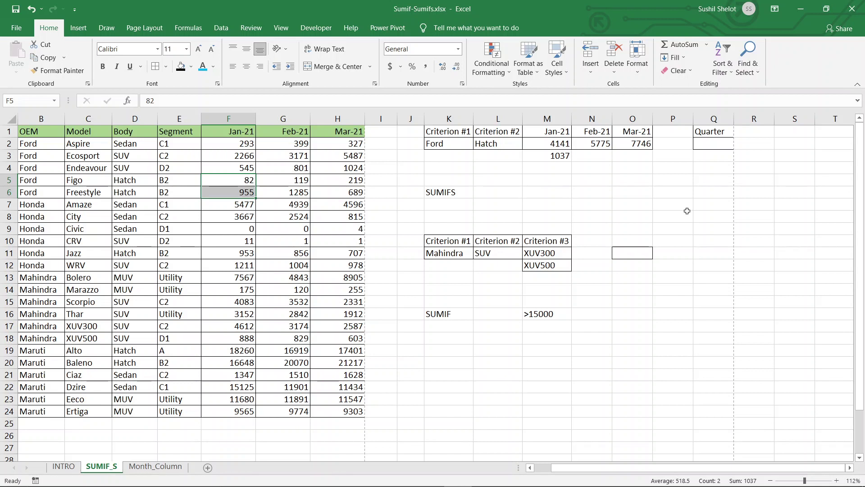
left_click(561, 156)
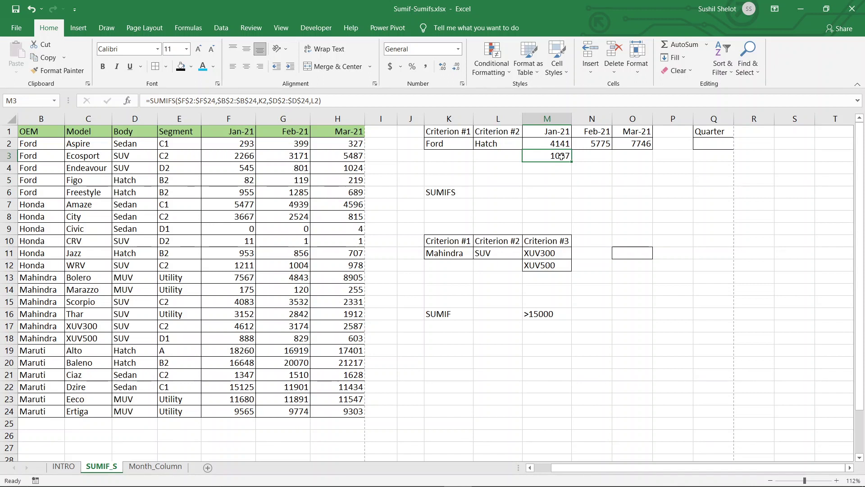
Start a SUMIFS formula in O11 with the Mar-21 column $H$2:$H$24 as the absolute sum range.
left_click(638, 256)
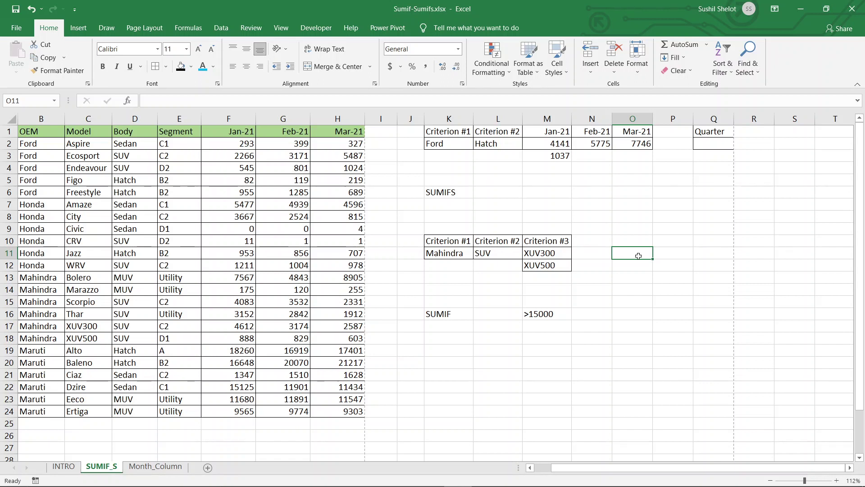
type("=SU")
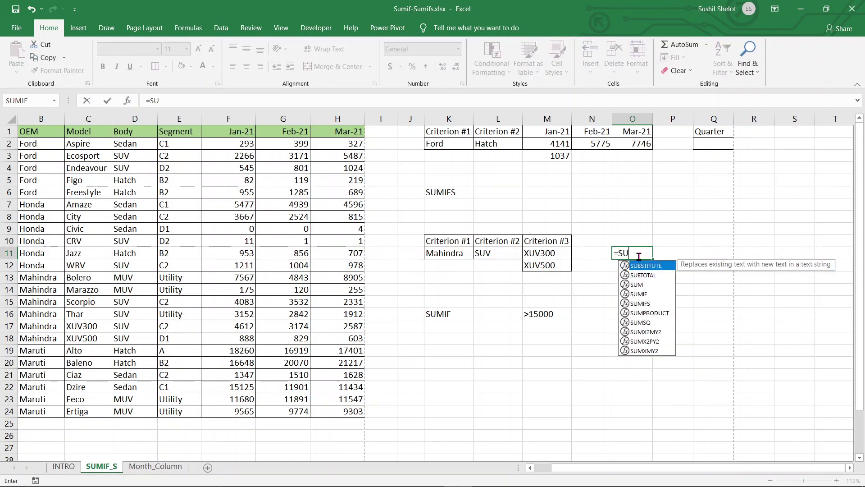
type("MIFS")
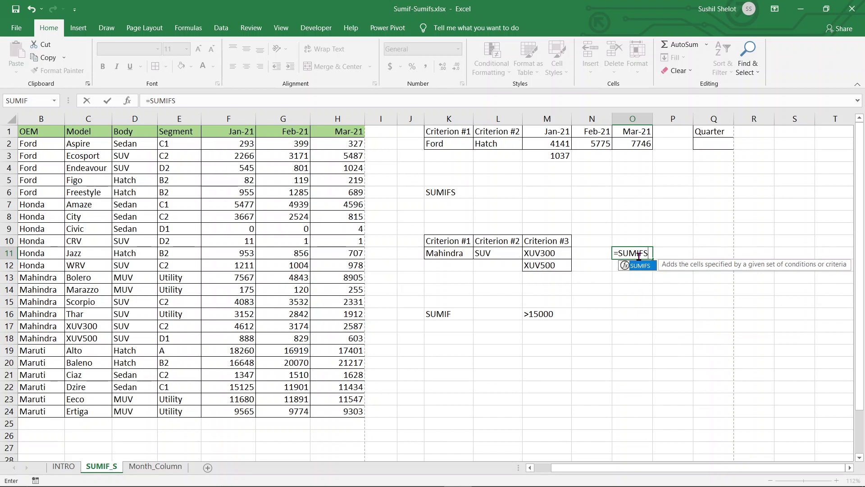
type("(")
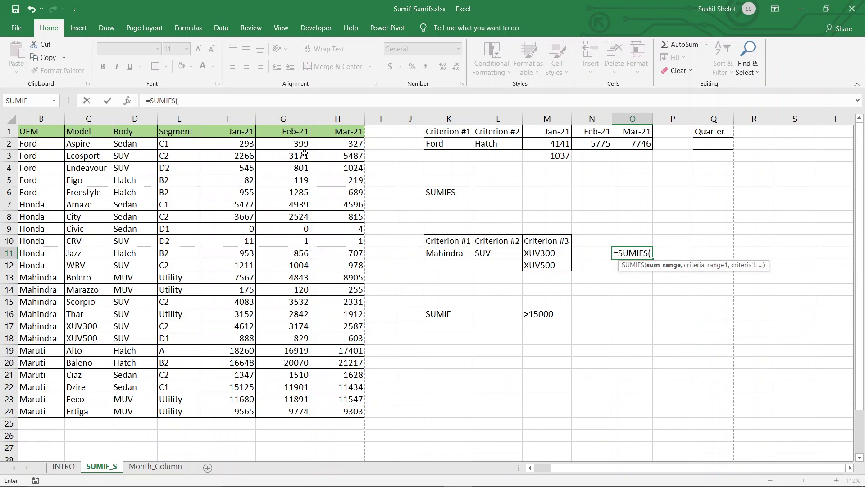
left_click(334, 143)
left_click_drag(335, 143, 334, 417)
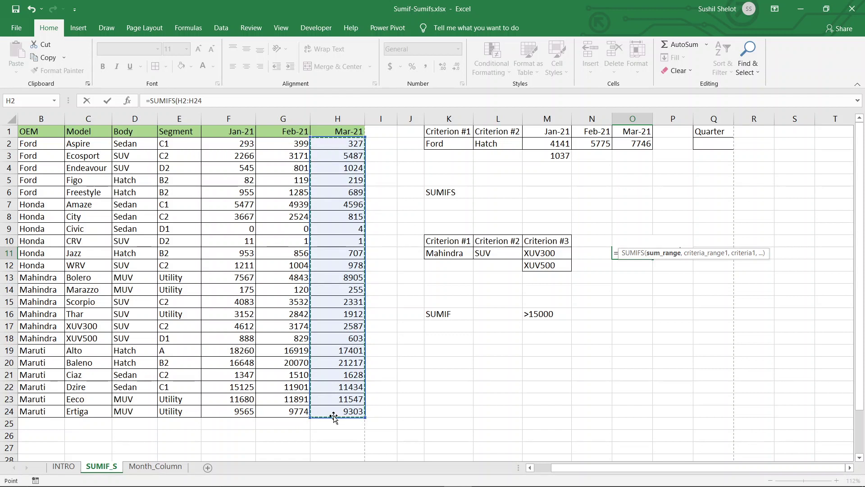
key("F4")
type(",")
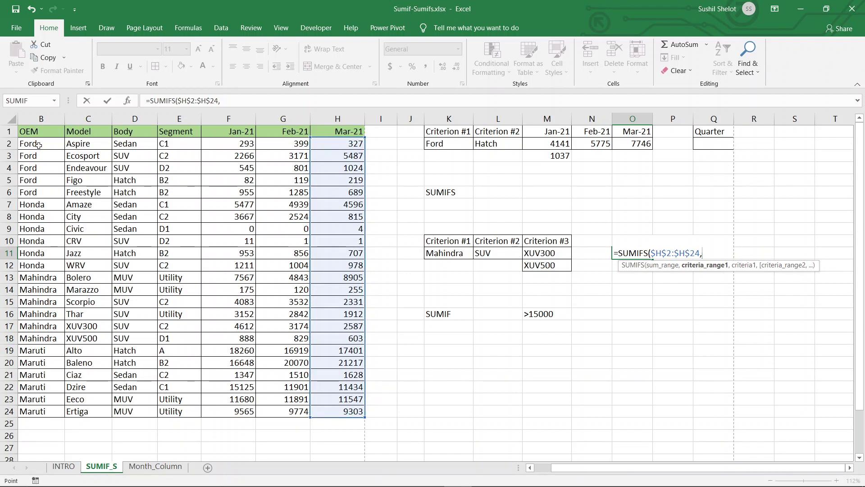
Add the OEM column $B$2:$B$24 as the first criteria range of the O11 formula, with K11 as its criterion.
left_click_drag(35, 145, 35, 409)
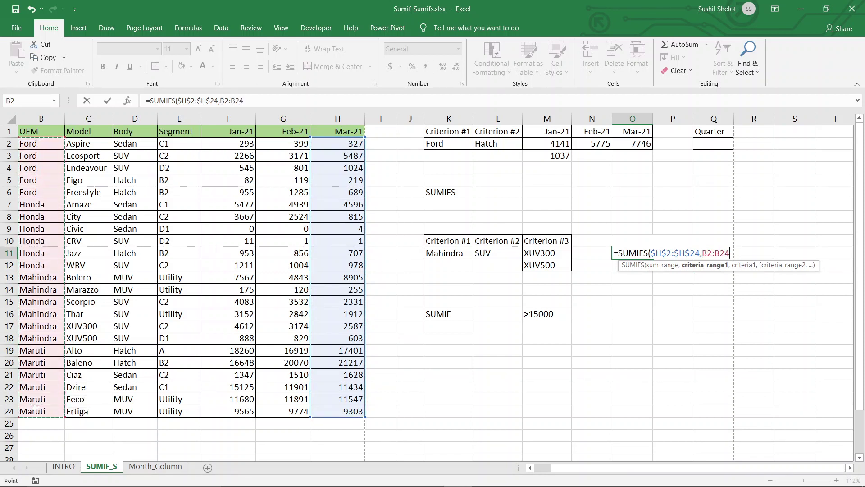
key("F4")
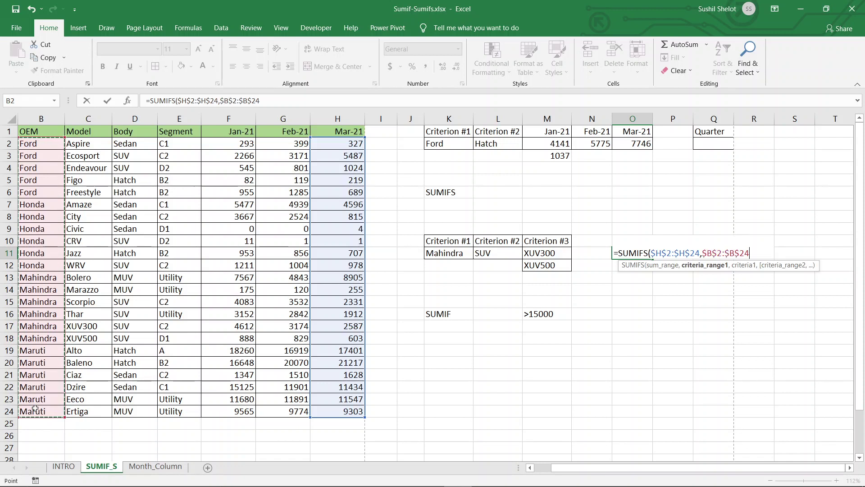
type(",")
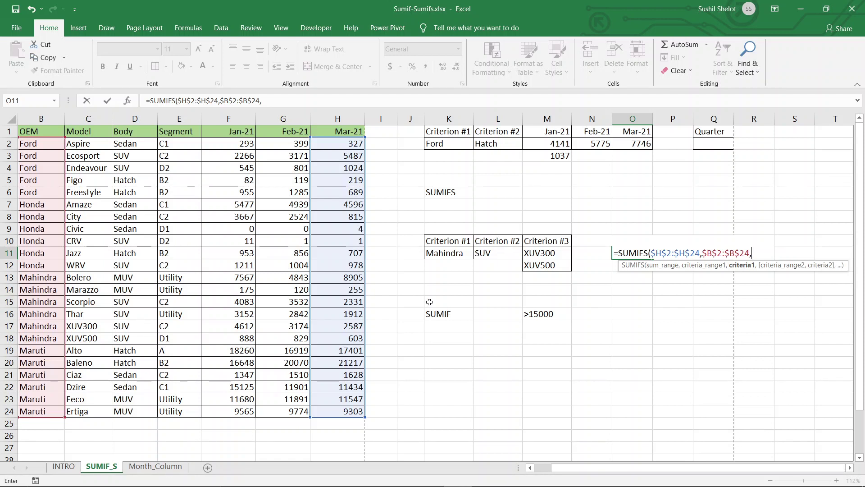
left_click(446, 253)
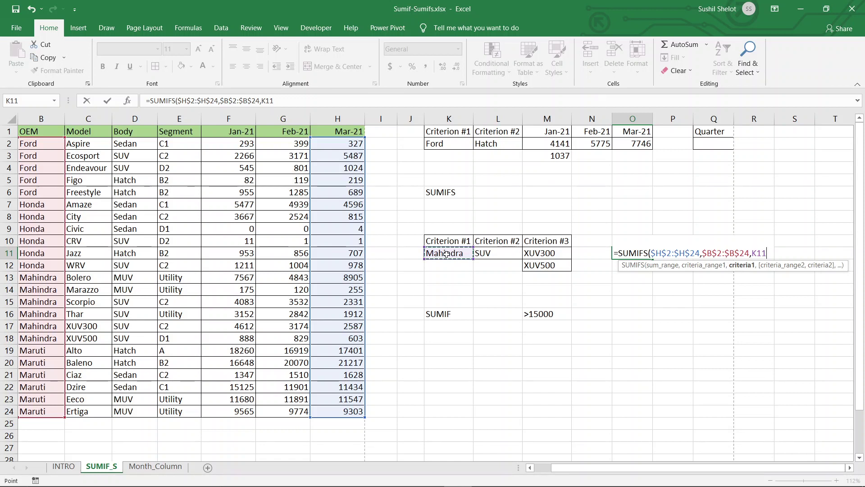
type(",")
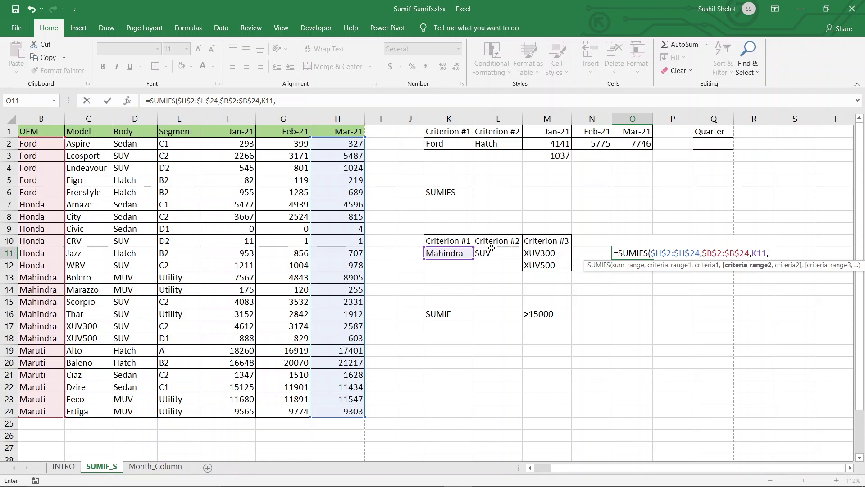
Add the Body column $D$2:$D$24 as the second criteria range of the O11 formula, with L11 as its criterion.
left_click_drag(131, 143, 143, 412)
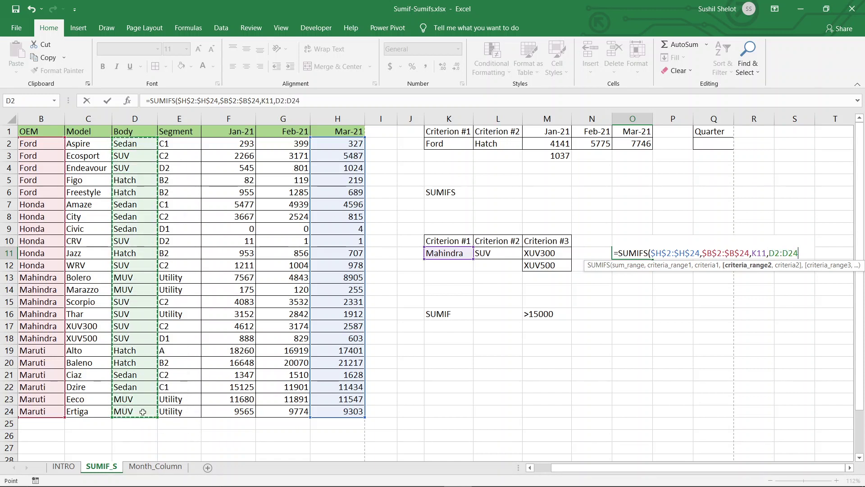
key("F4")
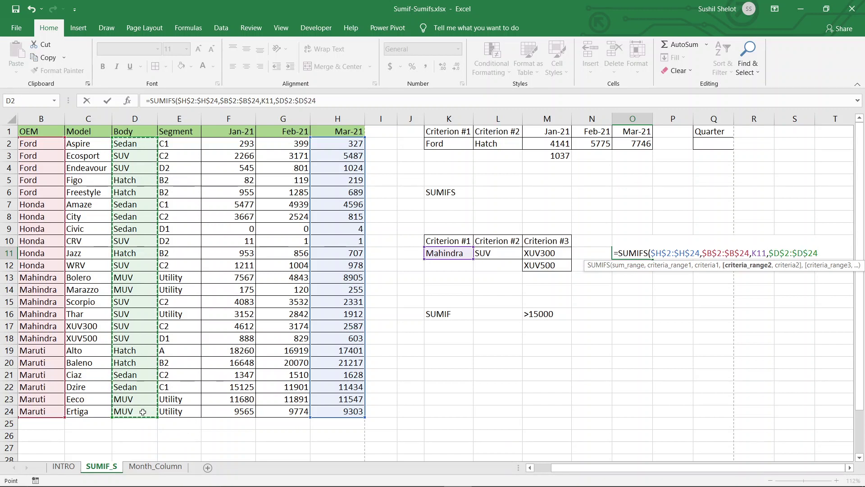
type(",")
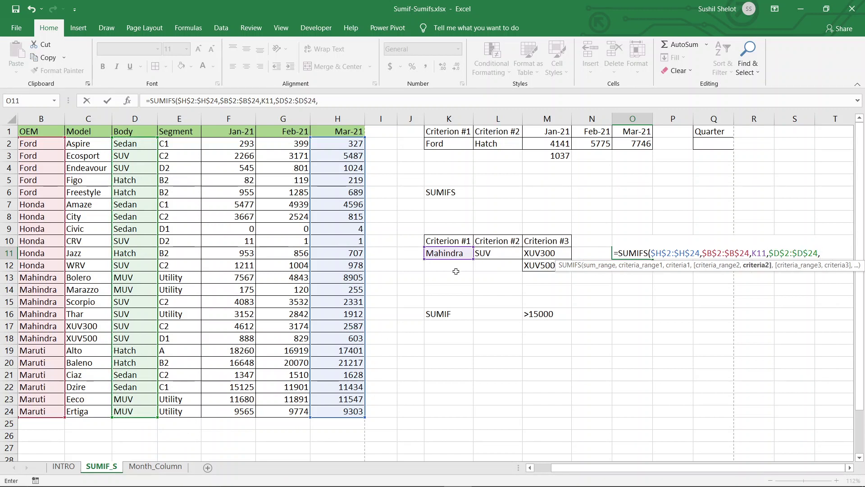
left_click(496, 255)
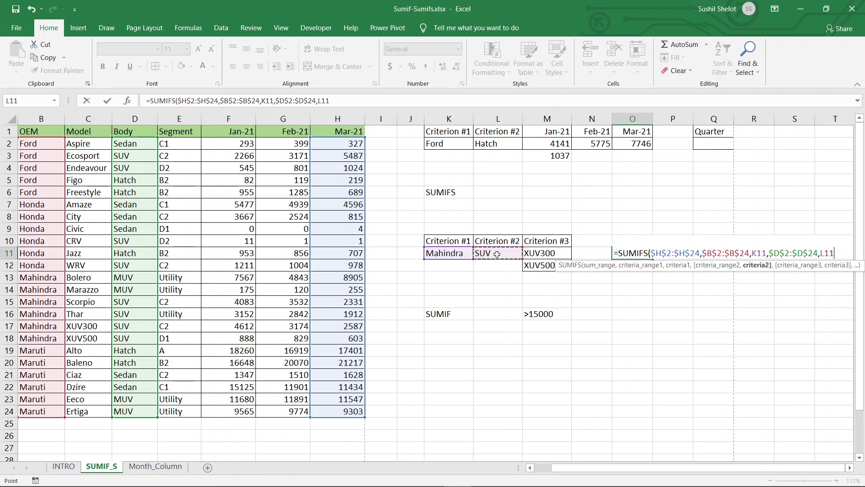
type(",")
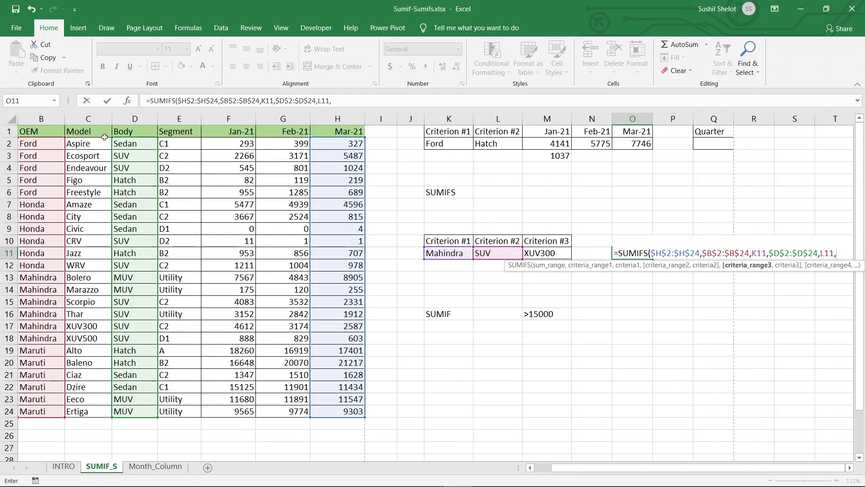
Complete the O11 formula with the Model column $C$2:$C$24 and the wildcard criterion "XUV*", and check it against H17:H18.
left_click_drag(97, 142, 87, 406)
key("F4")
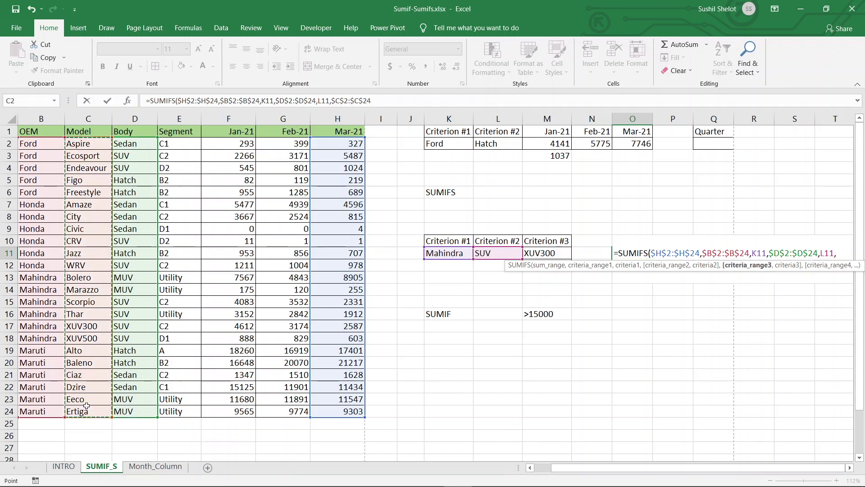
type(",")
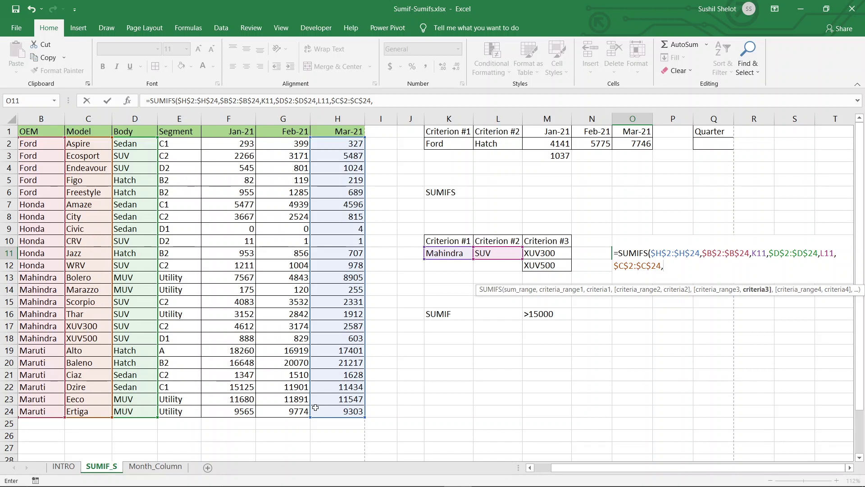
type("\"XUV*")
type("\")")
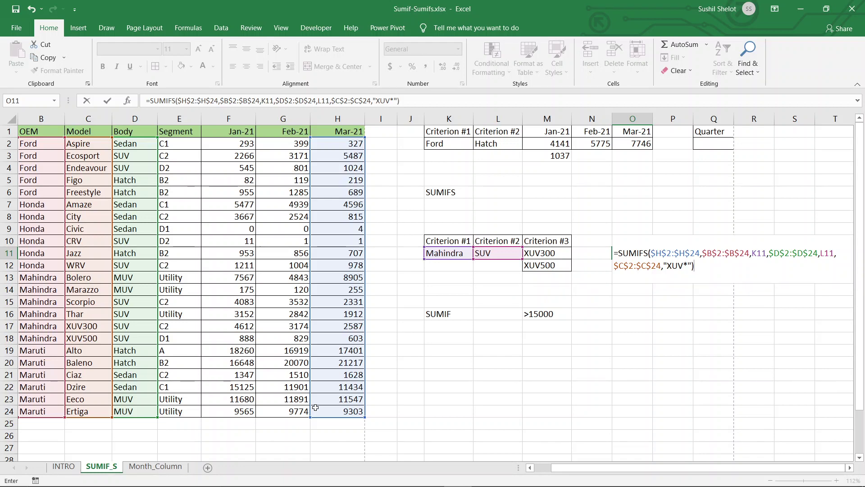
key("Return")
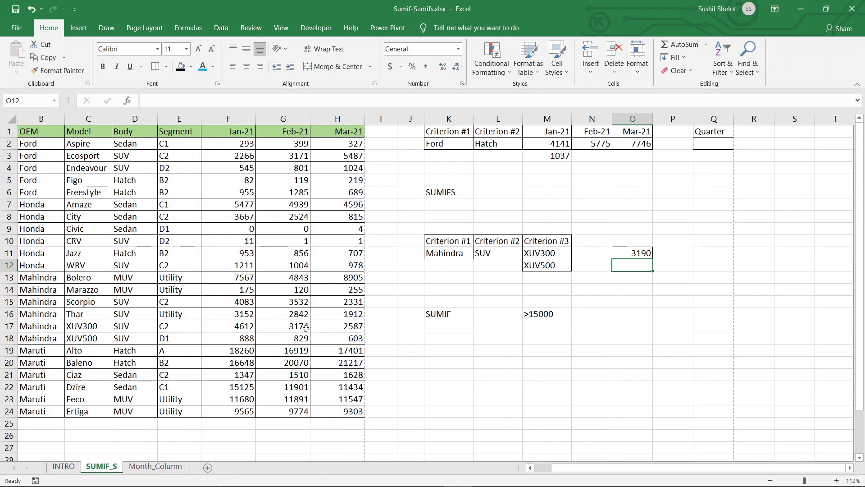
left_click_drag(341, 329, 340, 341)
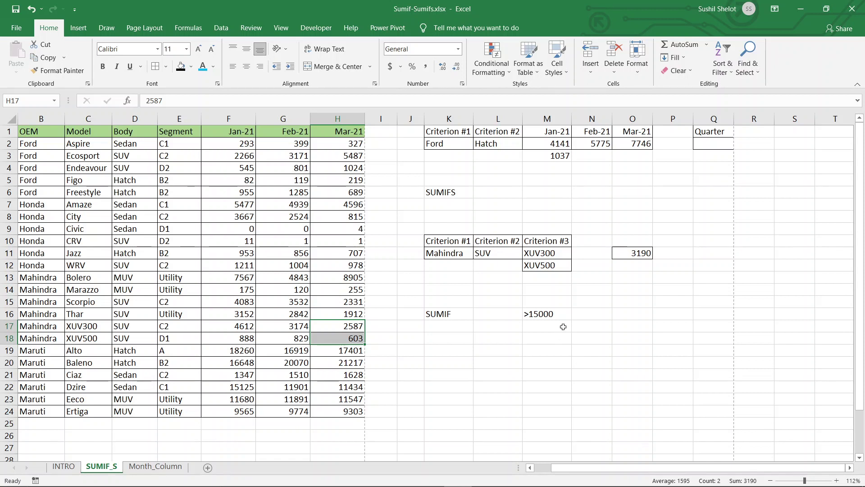
Enter a SUMIF formula in O16 that totals the Mar-21 column H2:H24 using the >15000 criterion in M16.
left_click(635, 315)
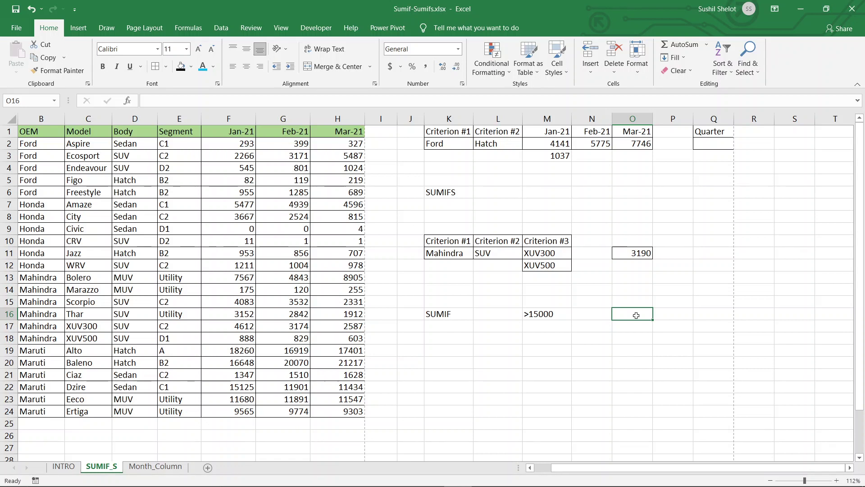
type("=")
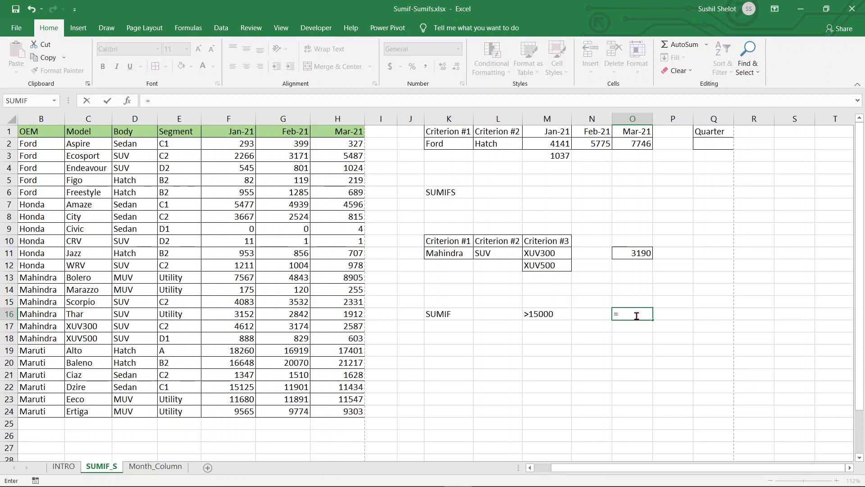
type("sumif")
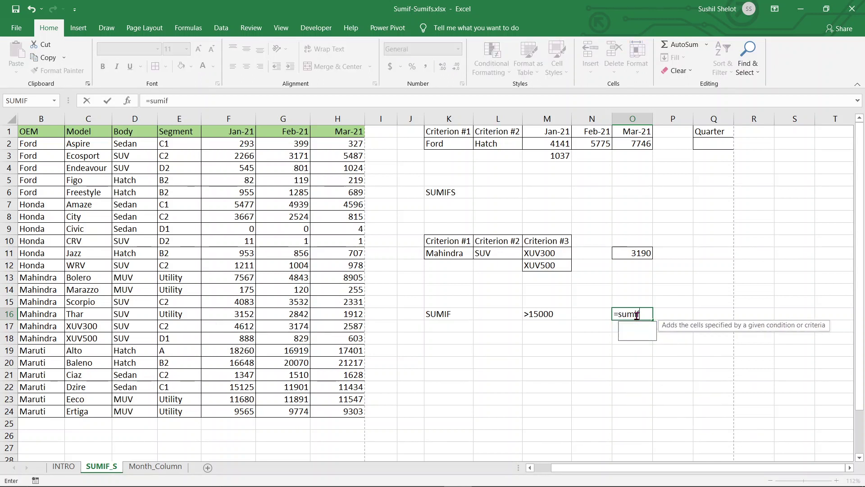
type("(")
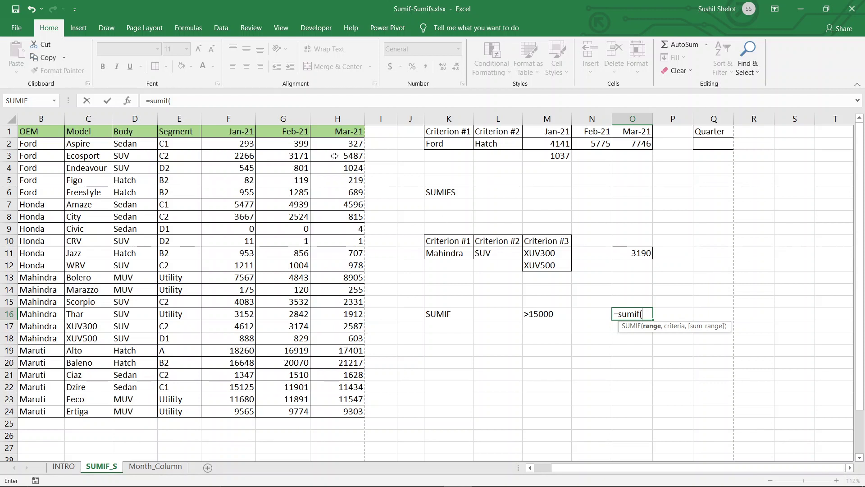
left_click_drag(333, 144, 338, 405)
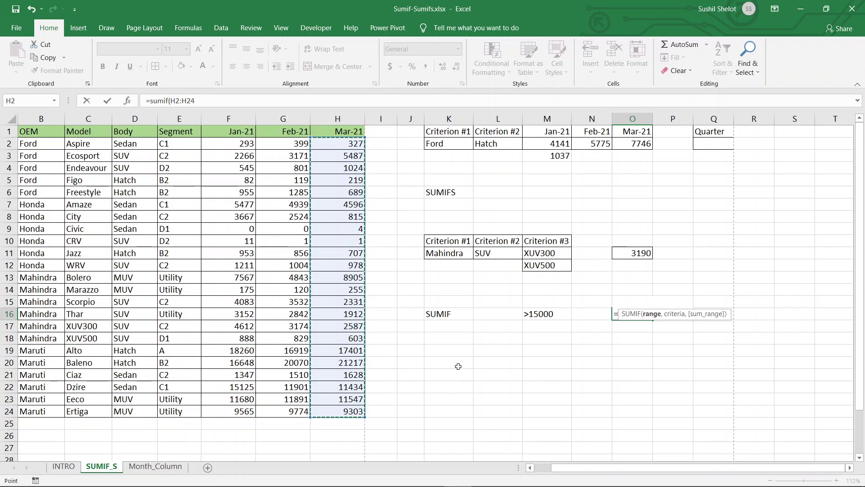
type(",")
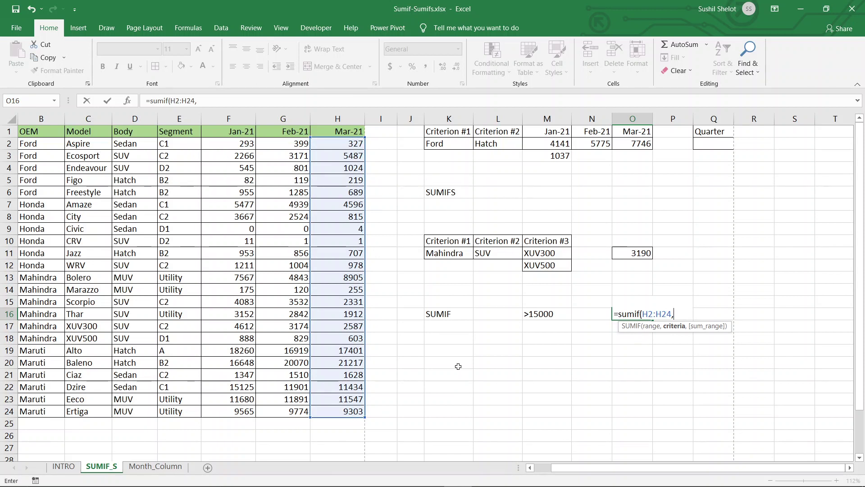
left_click(554, 317)
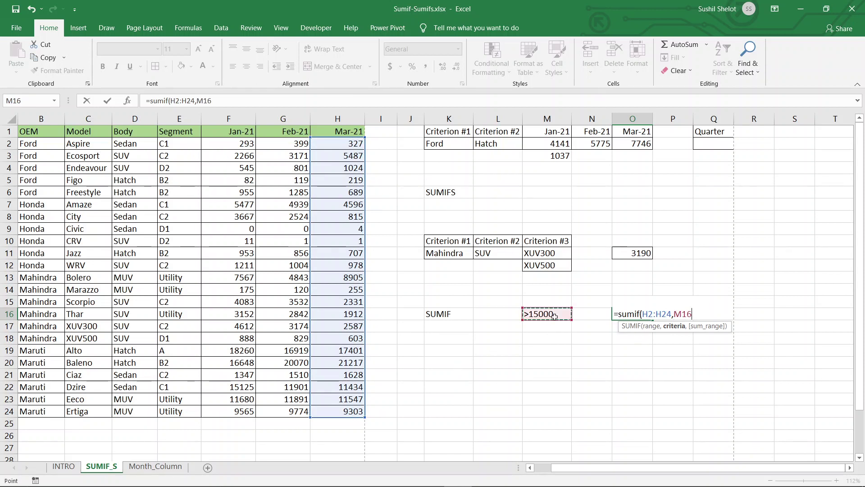
type(",")
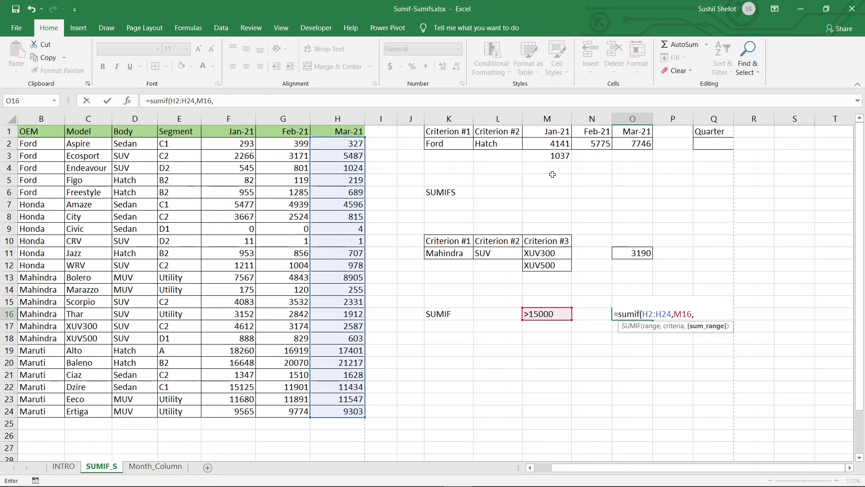
left_click_drag(353, 144, 346, 410)
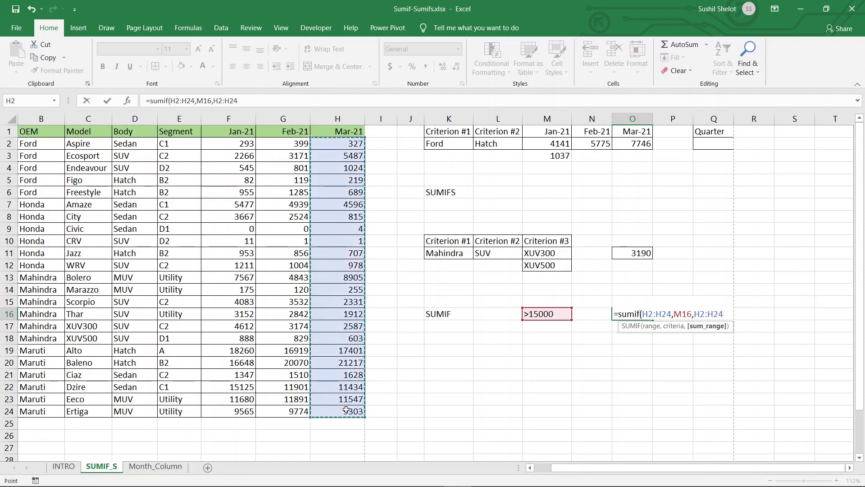
key("Return")
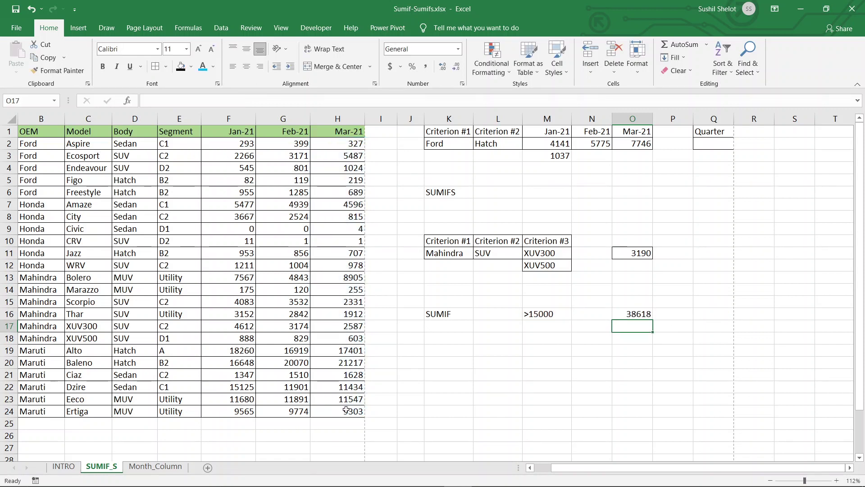
Check the O16 formula's total against the combined Mar-21 values above 15000 in H19 and H20.
left_click(637, 314)
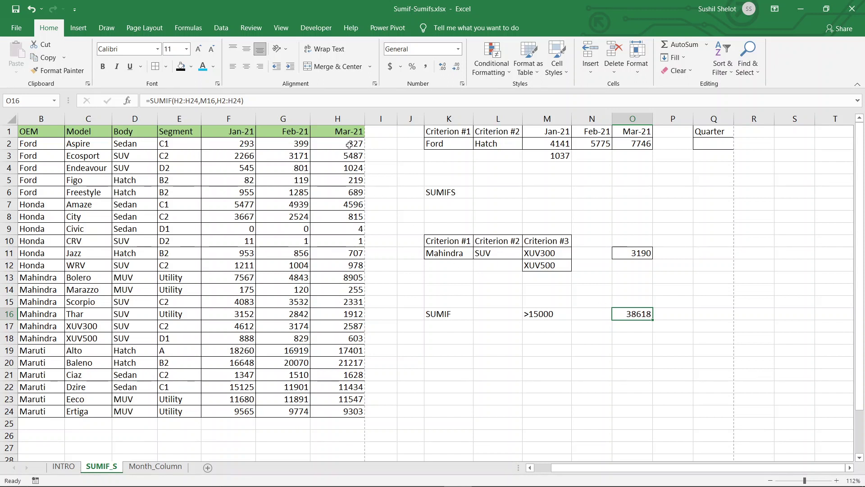
left_click_drag(345, 143, 350, 411)
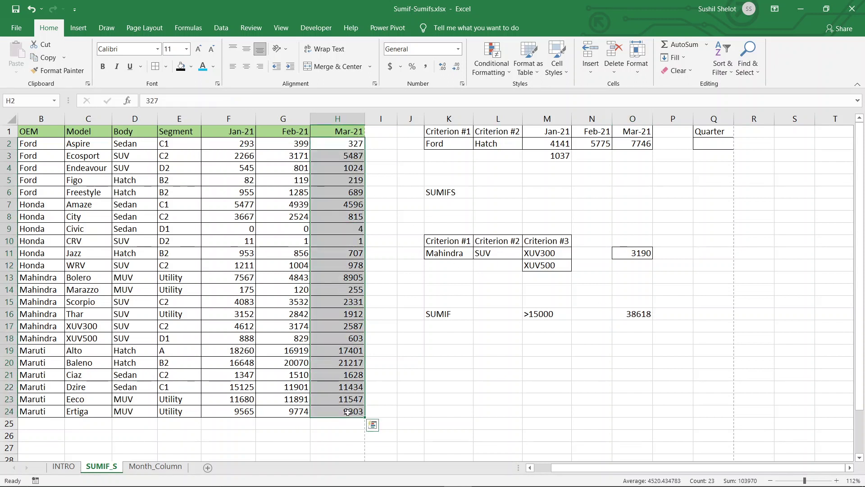
left_click(343, 351)
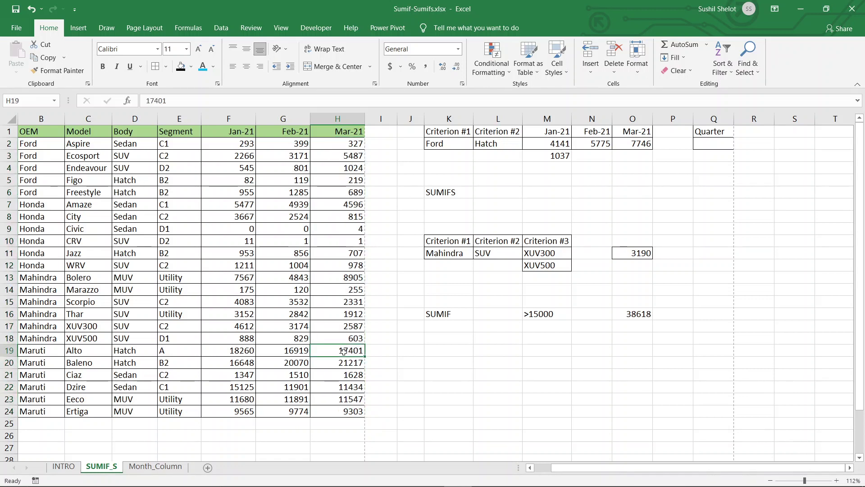
left_click(339, 363, "ctrl")
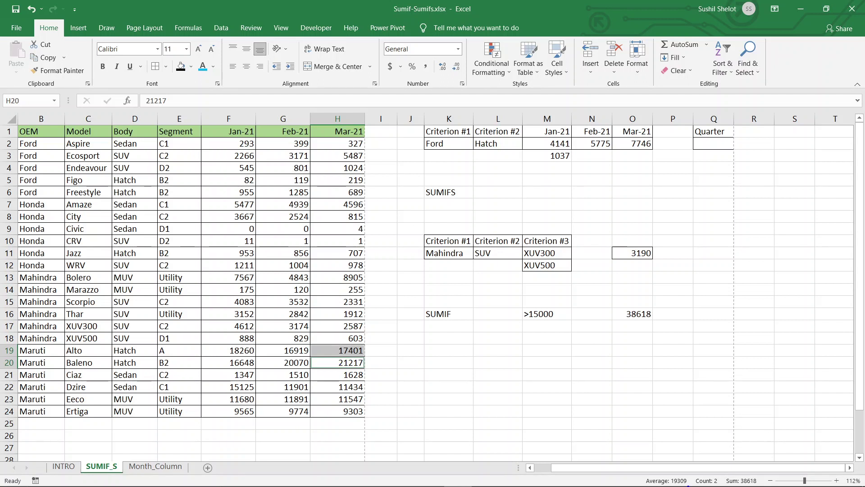
mouse_move(753, 475)
left_mouse_down()
mouse_move(723, 483)
mouse_move(763, 483)
mouse_move(761, 476)
left_mouse_up()
mouse_move(672, 309)
left_mouse_down()
mouse_move(617, 295)
mouse_move(660, 329)
mouse_move(663, 310)
left_mouse_up()
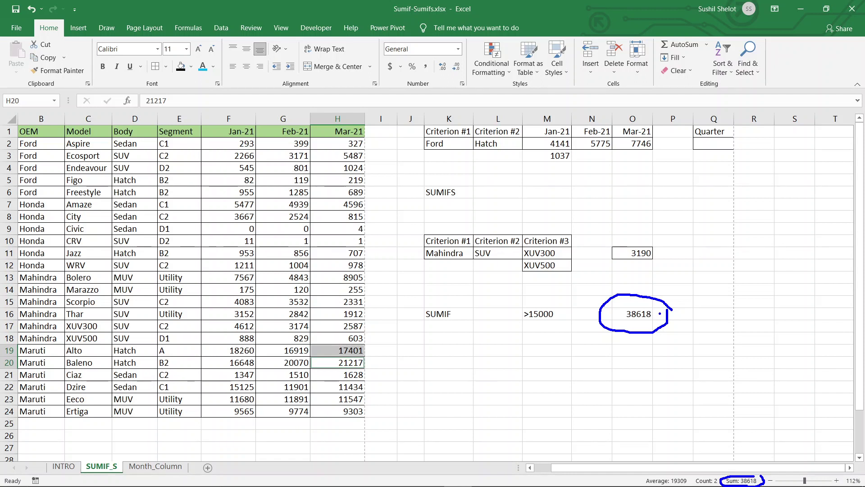
key("Escape")
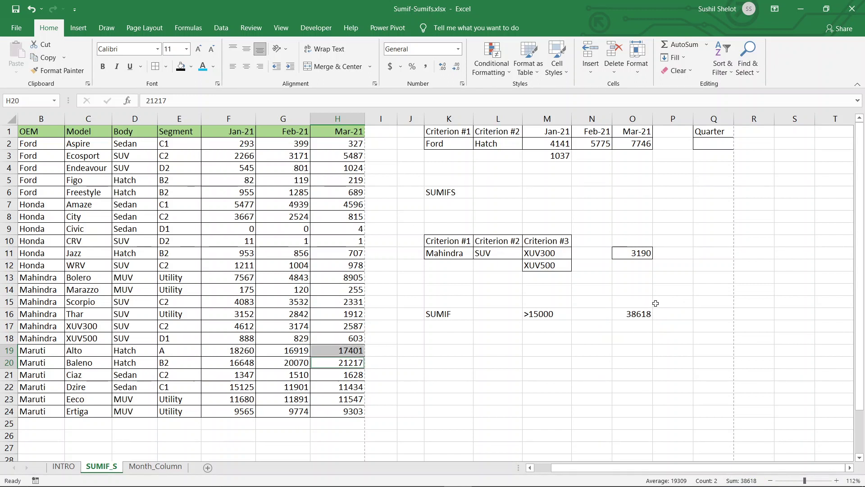
left_click(655, 302)
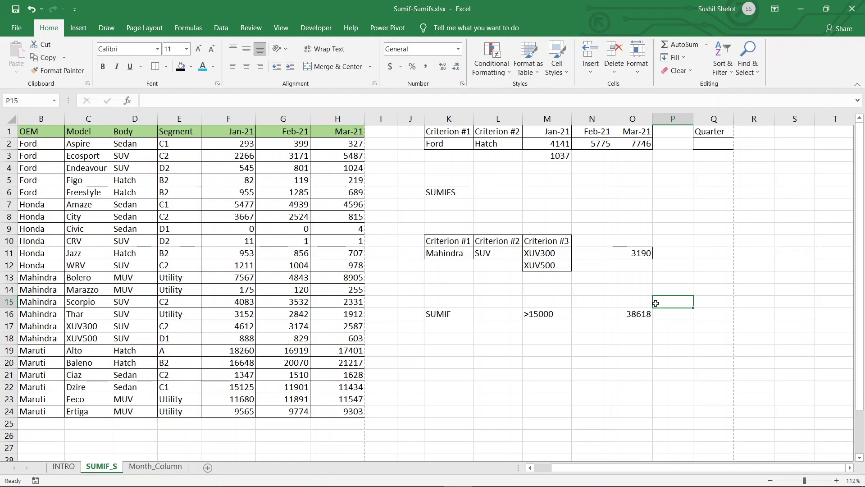
Copy the Maruti WagonR row 31 into row 25 as values only, and review the ranges in M2's SUMIF formula.
scroll(522, 299, "down", 3)
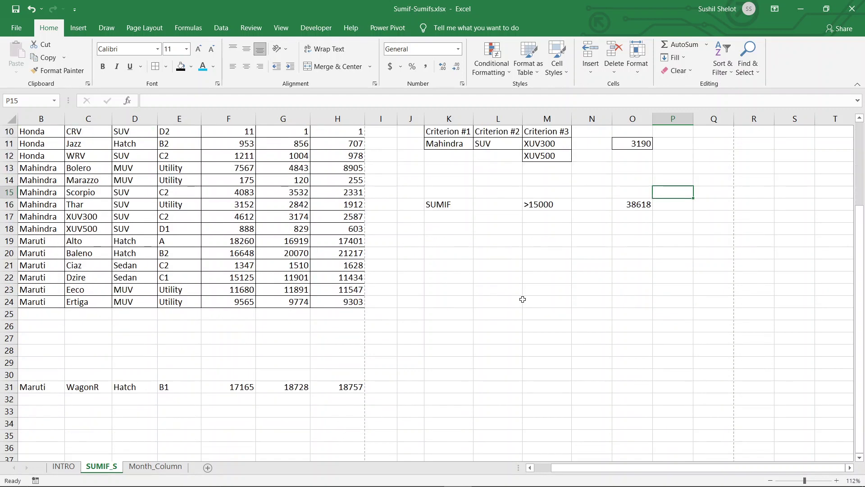
left_click(14, 386)
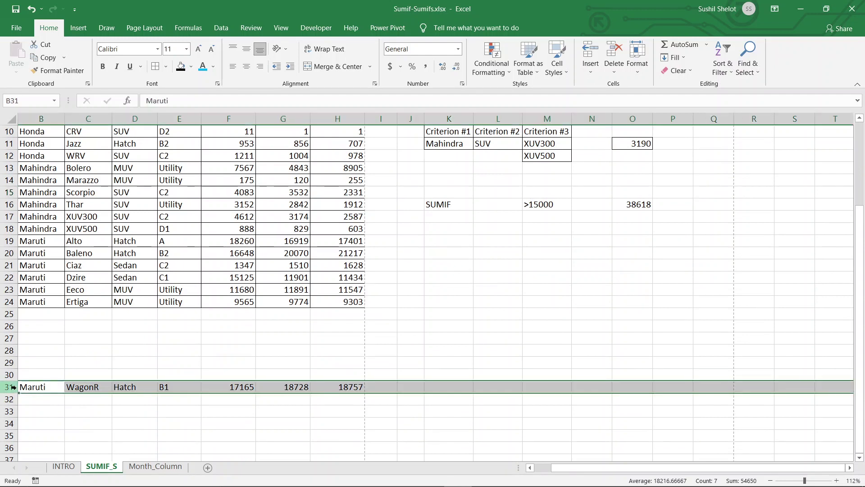
right_click(13, 387)
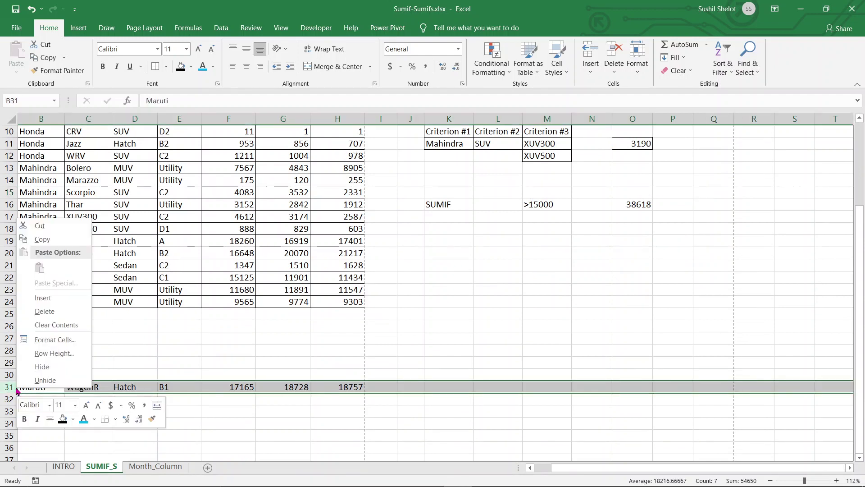
left_click(45, 239)
left_click(9, 325)
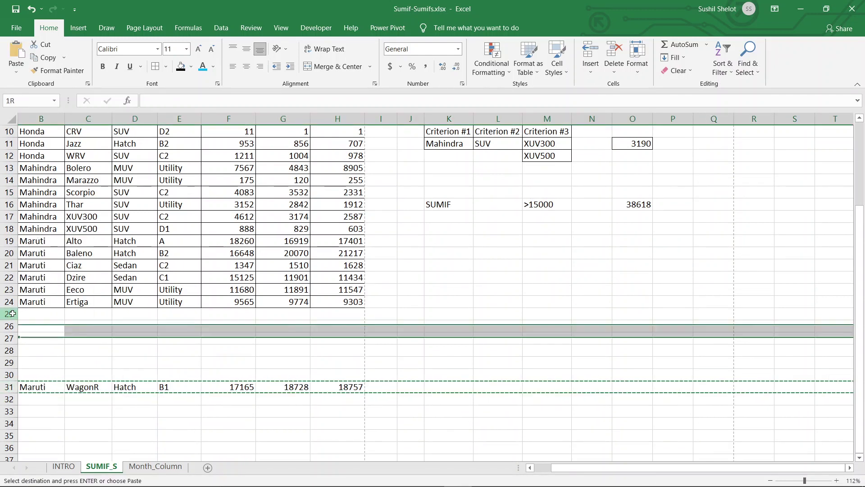
left_click(9, 314)
right_click(9, 313)
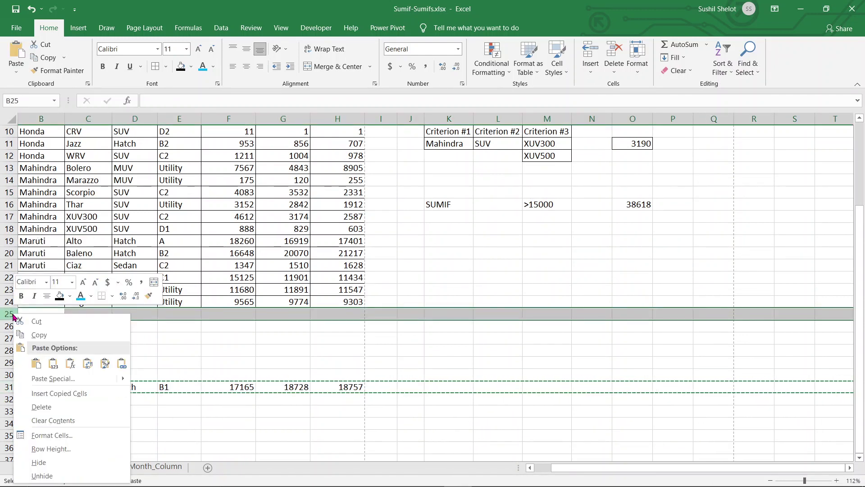
left_click(52, 364)
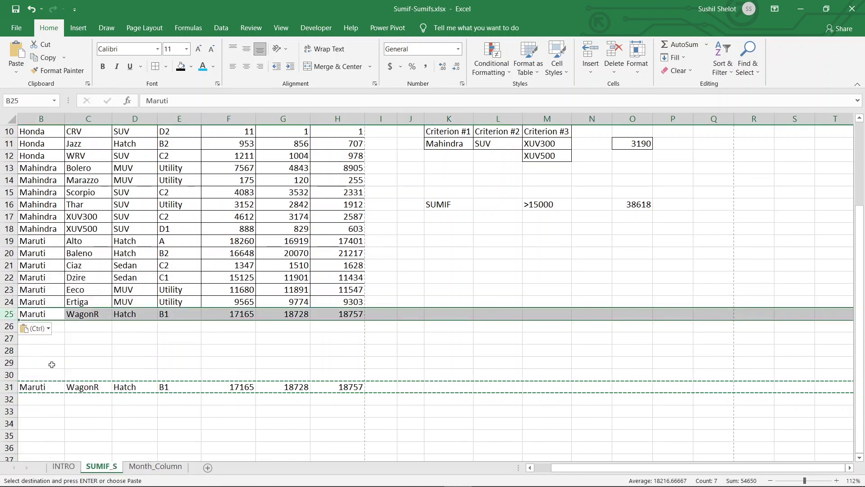
left_click(290, 346)
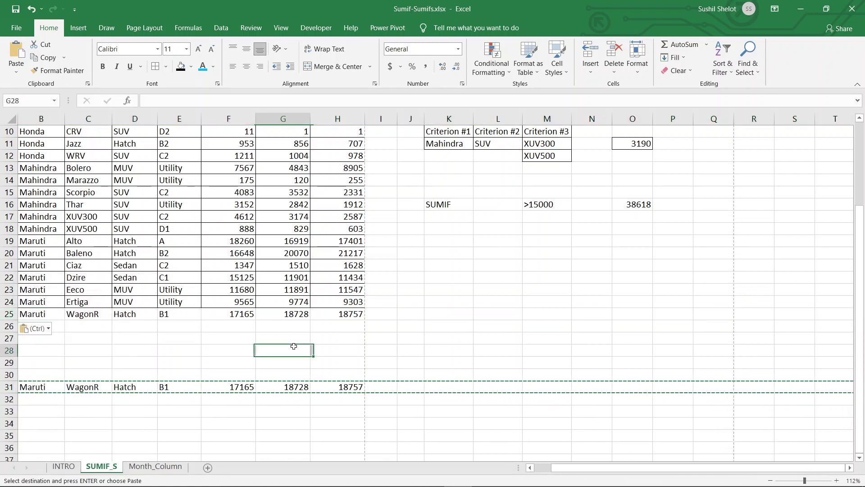
scroll(496, 335, "up", 1)
scroll(496, 335, "up", 2)
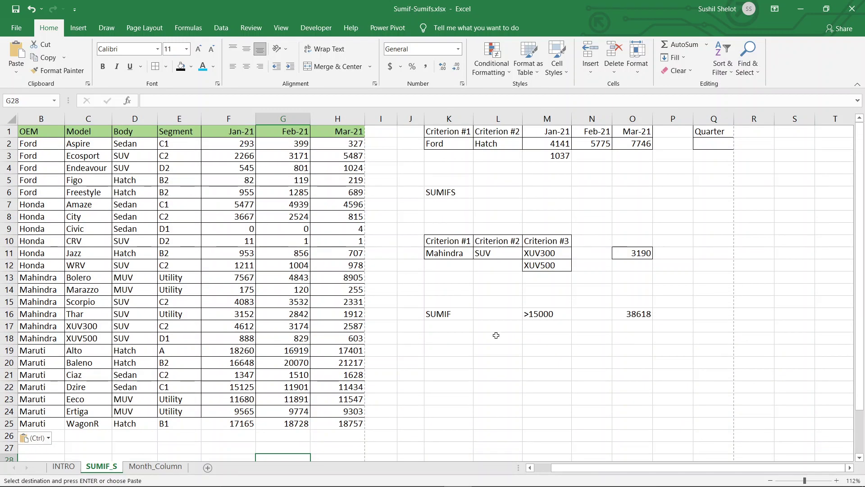
double_click(552, 143)
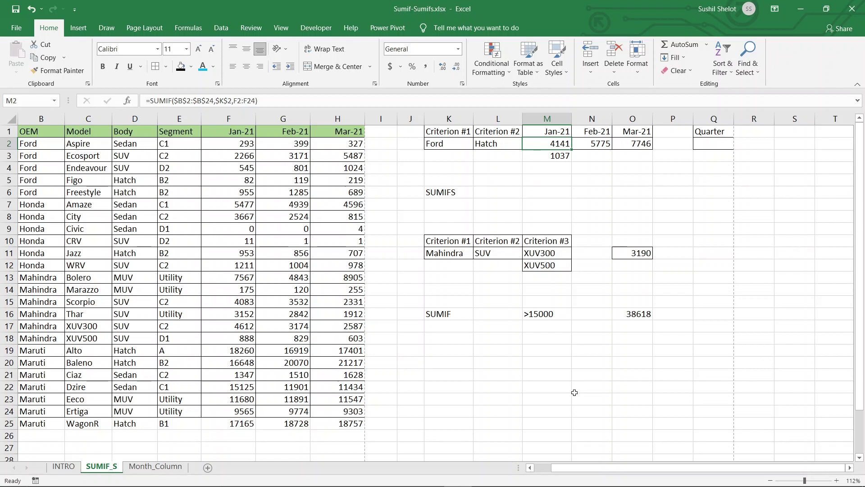
Convert the data range $A$1:$H$25 with headers into a table by importing it into Power Query, and close the Power Query Editor.
left_click(58, 157)
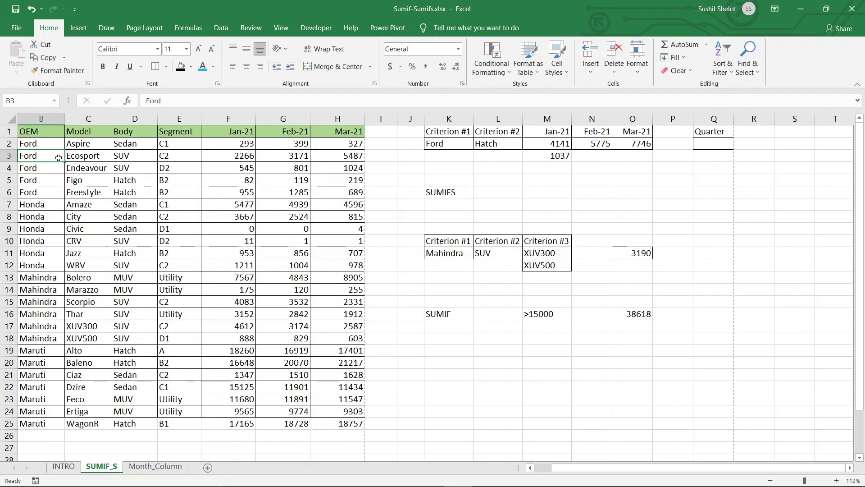
left_click(224, 28)
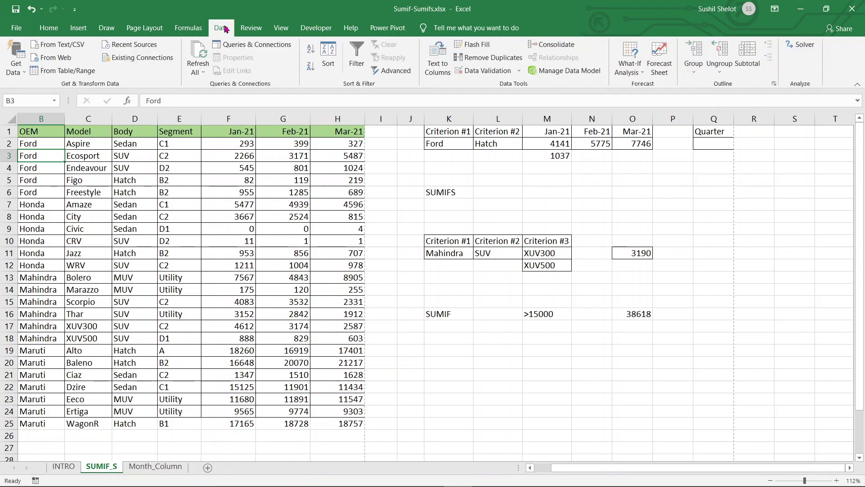
left_click(77, 72)
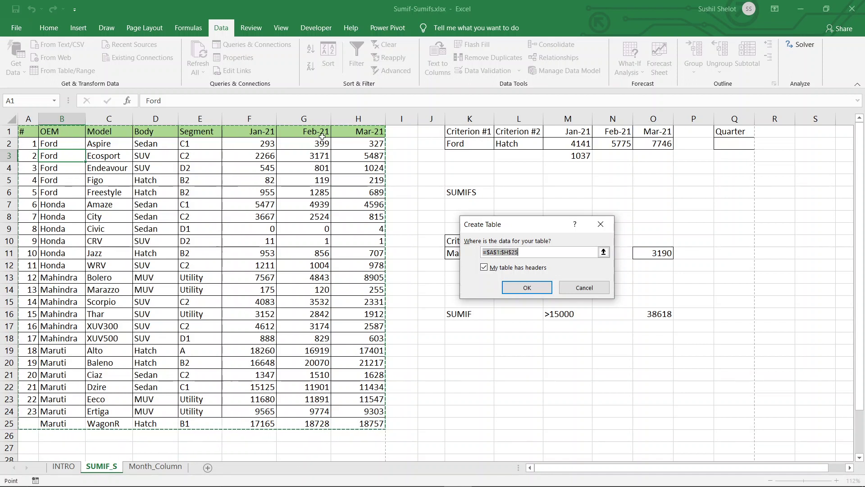
left_click(520, 289)
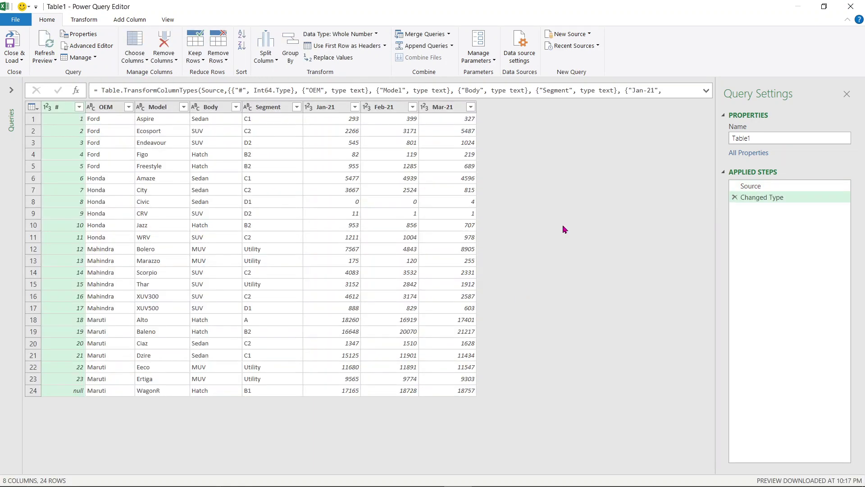
left_click(850, 9)
left_click(486, 265)
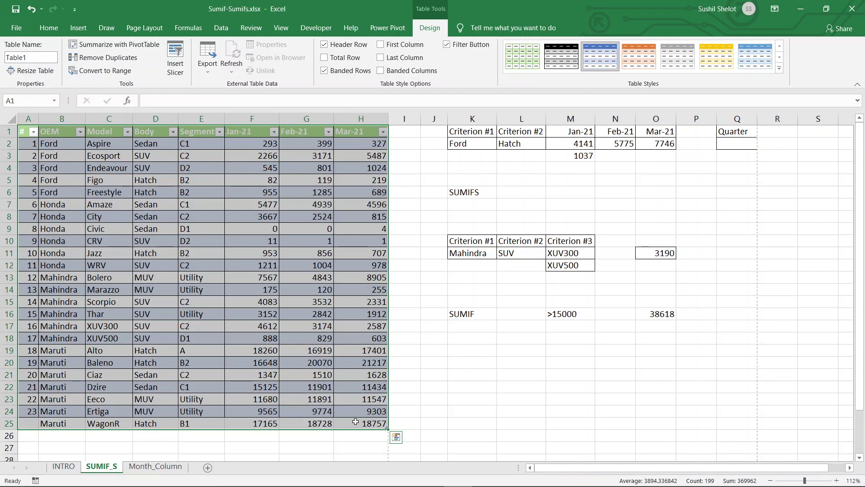
Open M2's SUMIF formula and examine which rows of the new table its ranges cover.
left_click(320, 289)
double_click(574, 144)
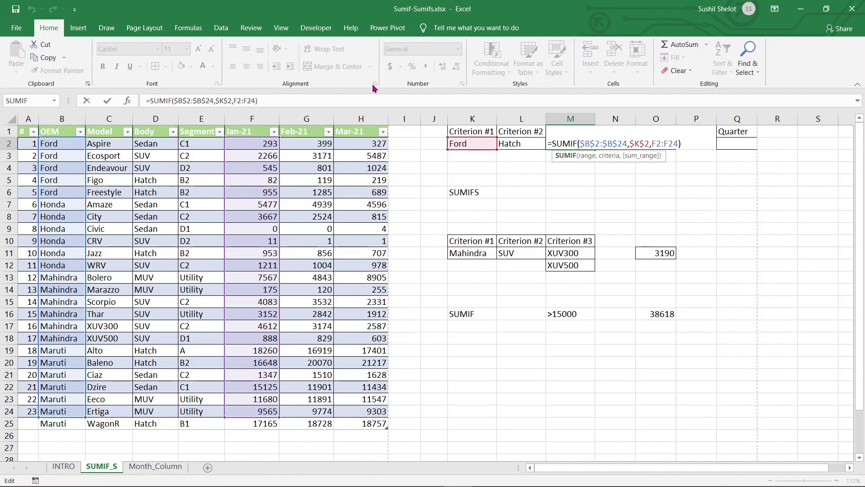
left_click(220, 29)
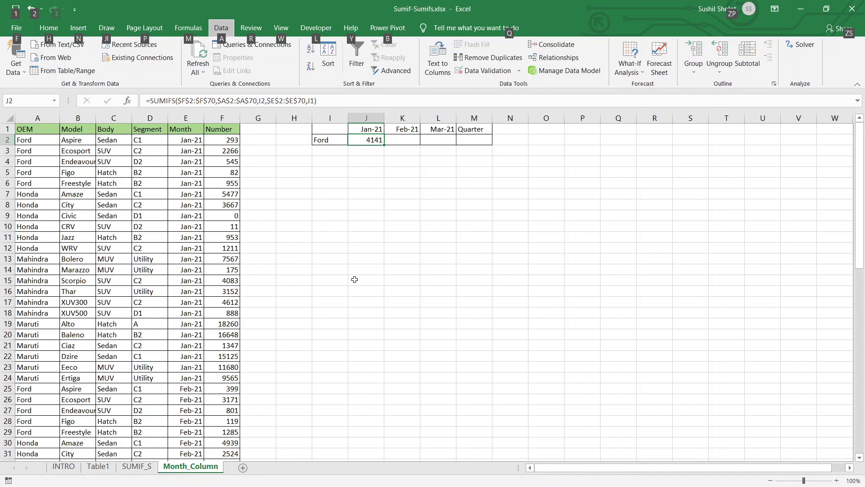
Review the months listed in column E of the Month_Column sheet and the SUMIFS formula in J2.
left_click(193, 118)
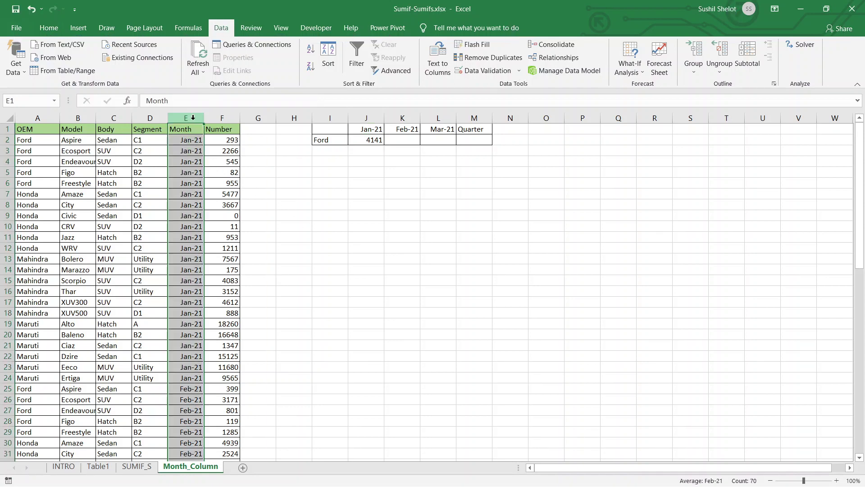
scroll(386, 261, "down", 4)
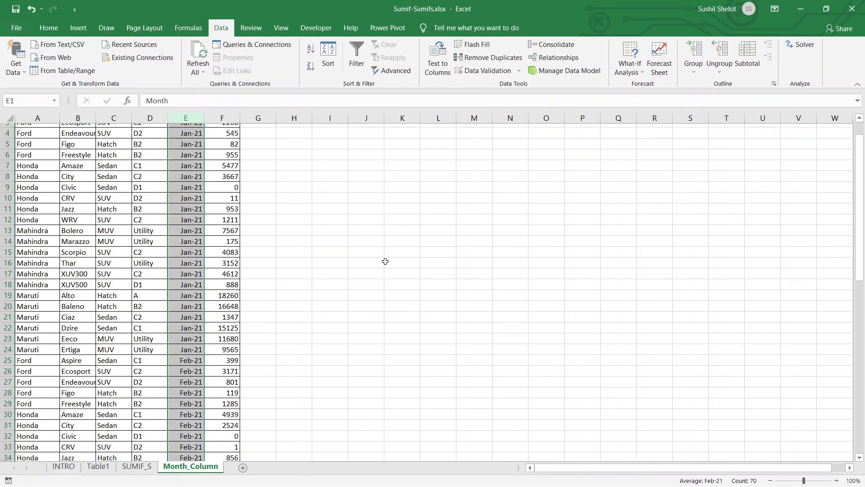
scroll(385, 261, "down", 14)
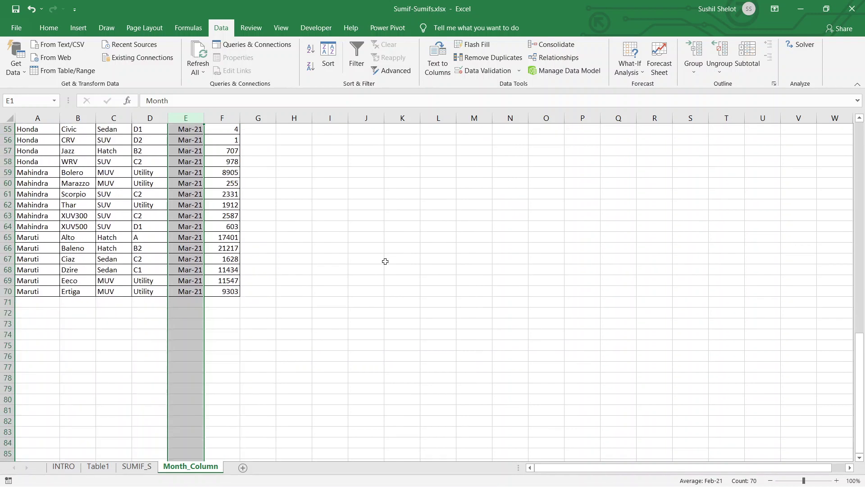
scroll(385, 261, "up", 18)
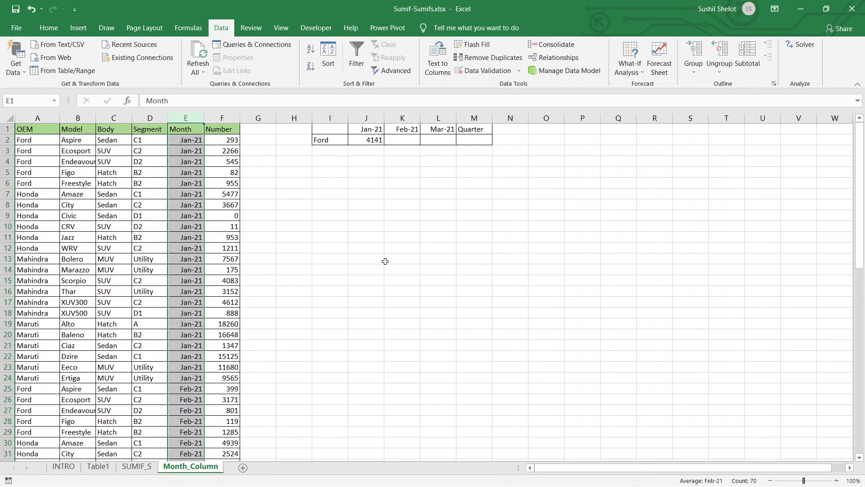
left_click(376, 140)
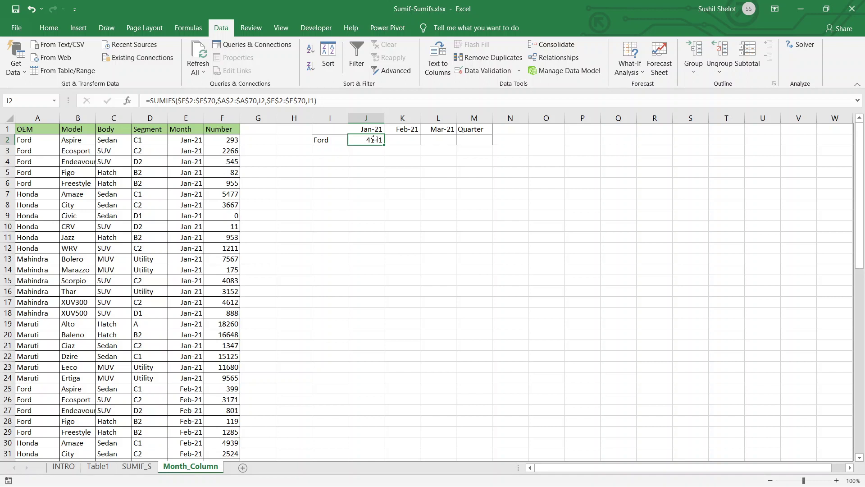
Start a SUMIFS formula in K2 for Ford's Feb-21 total, with the absolute sum range $F$2:$F$70.
left_click(411, 141)
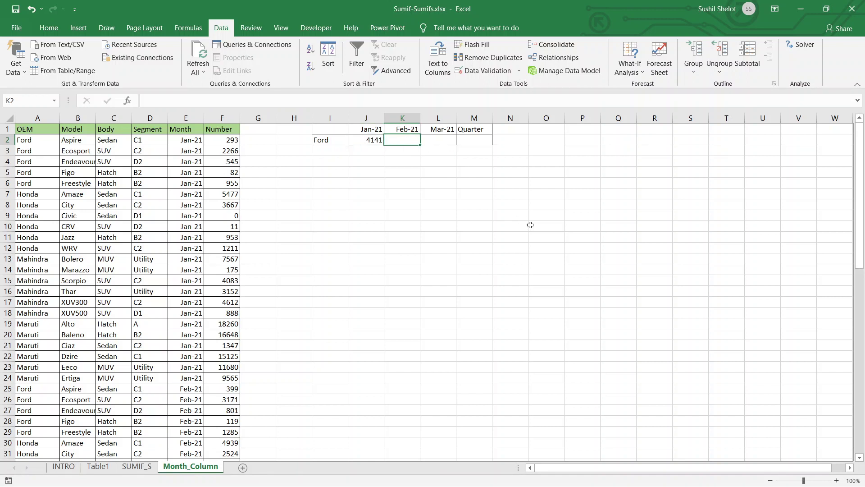
type("=")
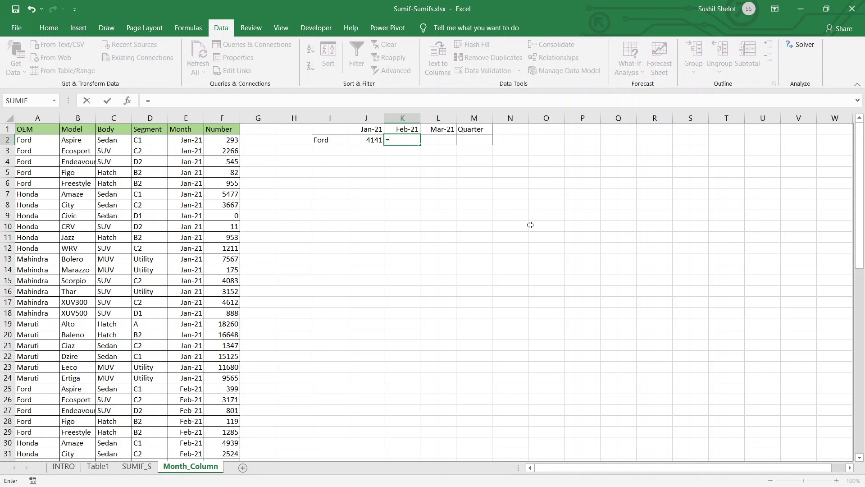
type("sum")
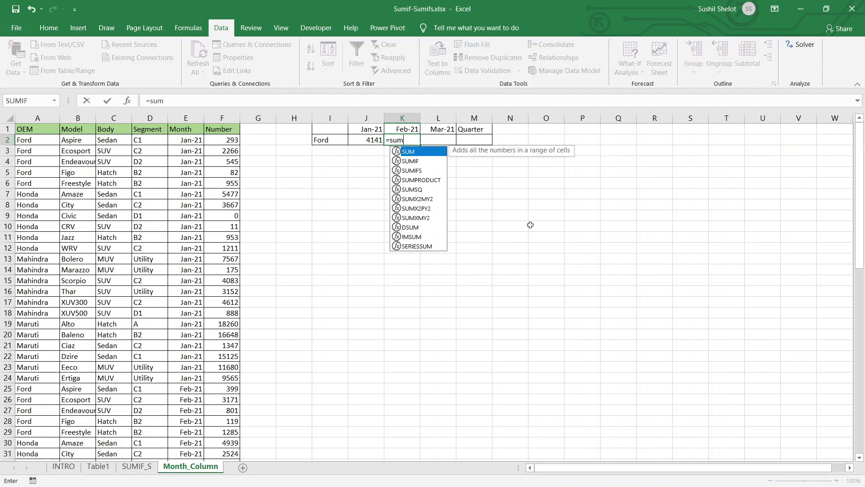
type("ifs")
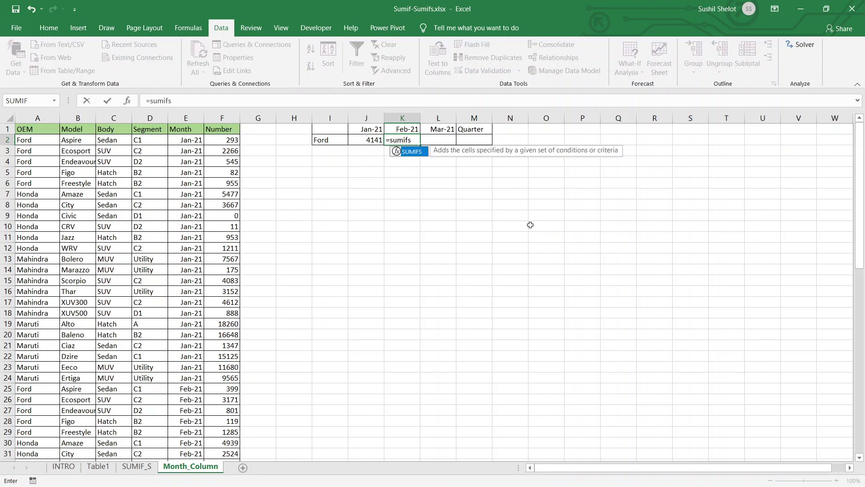
type("(")
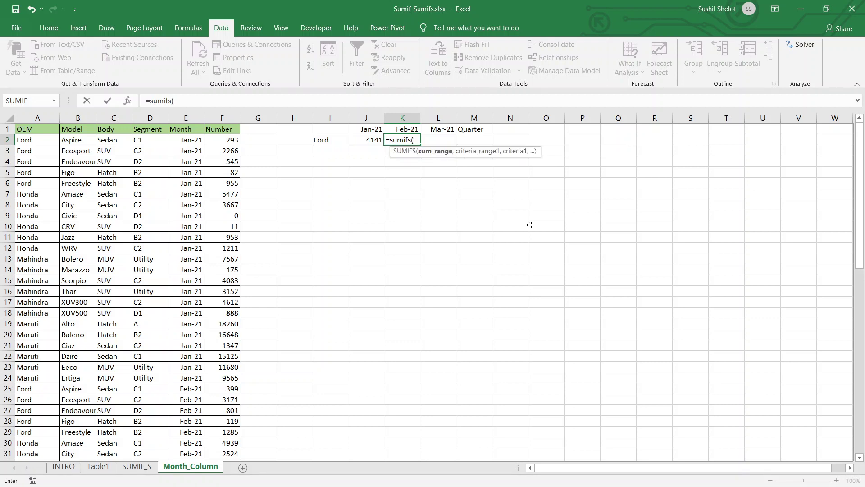
left_click(217, 139)
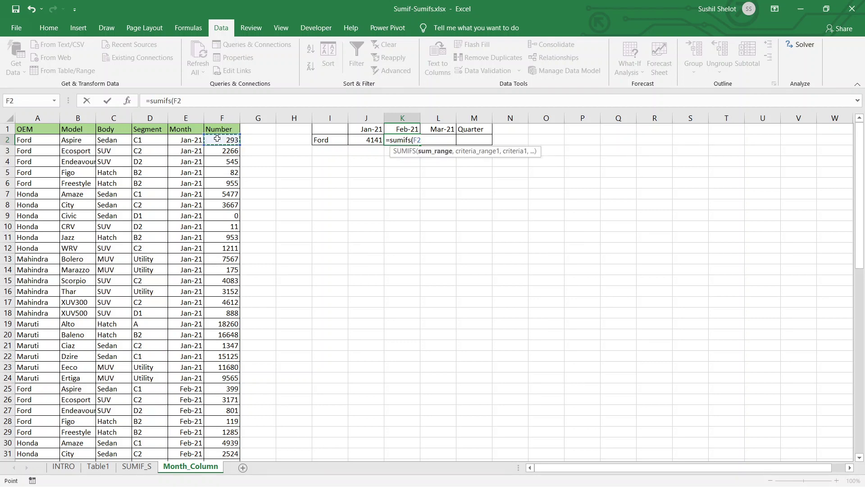
key("ctrl+shift+Down")
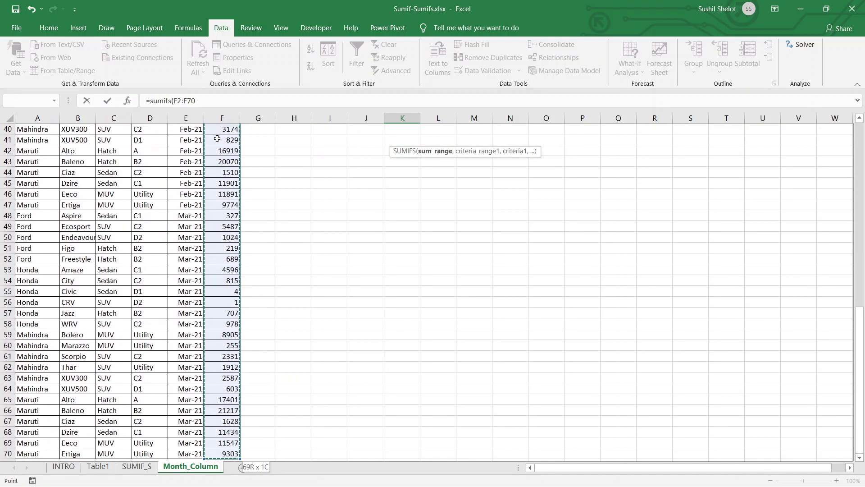
key("F4")
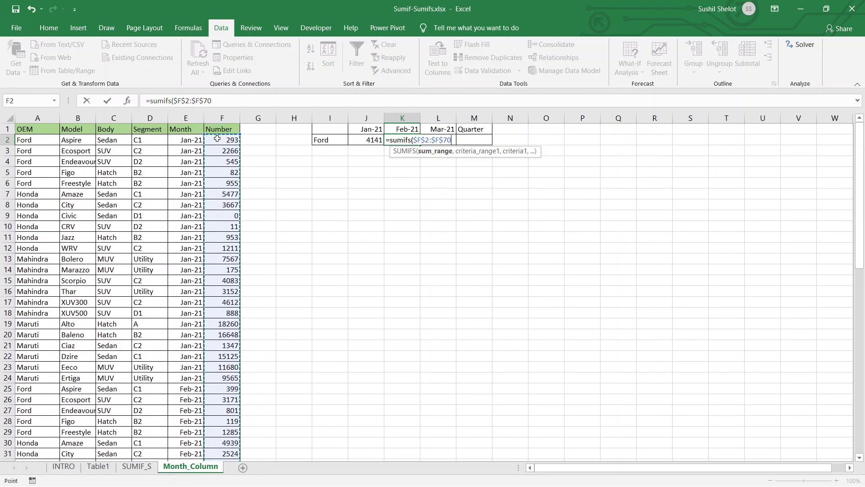
type(",")
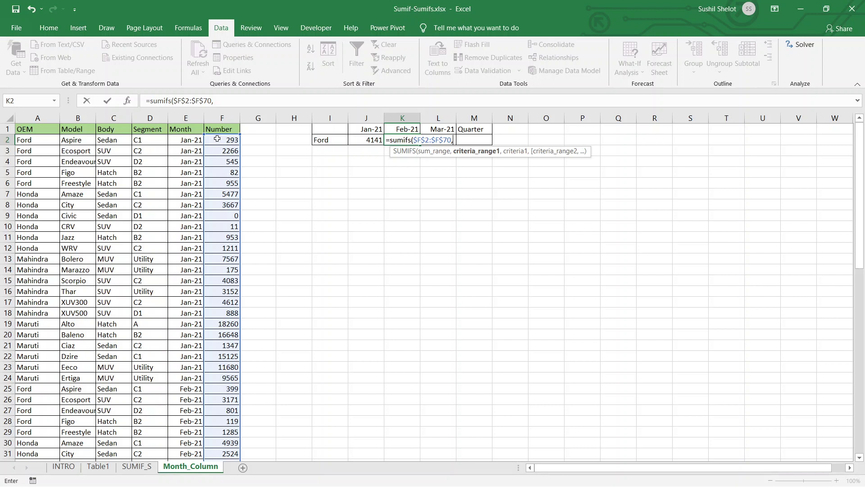
Add the absolute OEM range $A$2:$A$70 to K2's SUMIFS formula with I2 as its criterion.
left_click(20, 139)
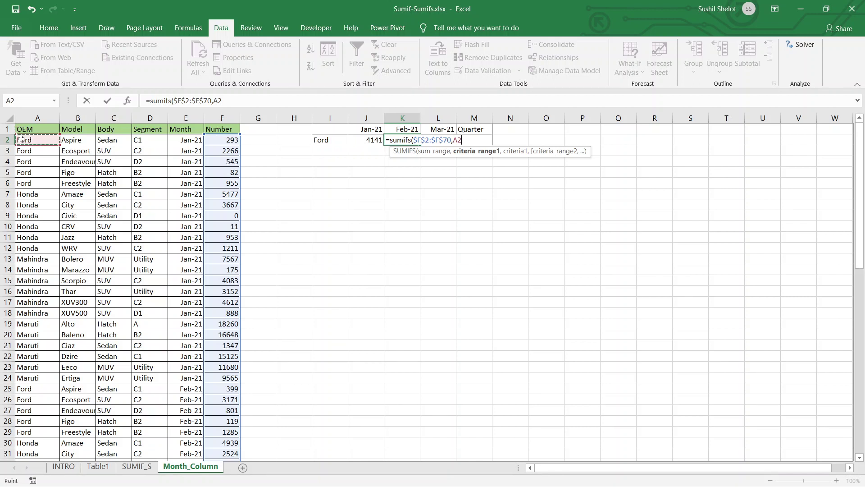
key("ctrl+shift+Down")
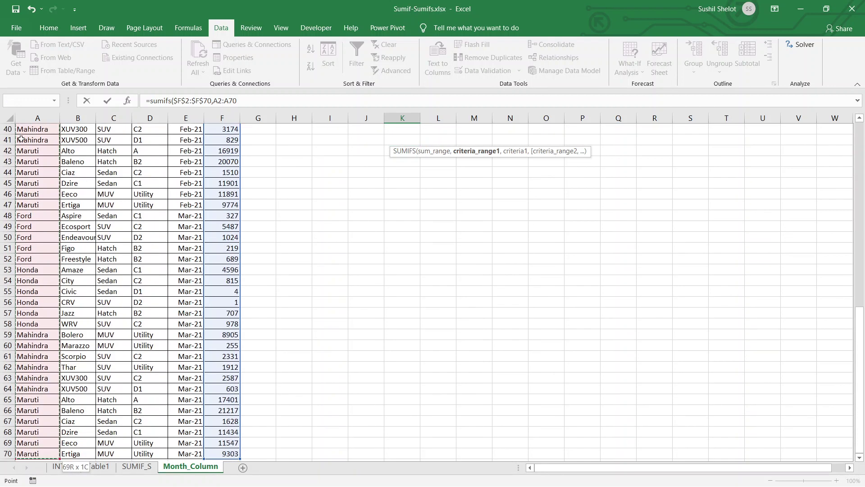
key("F4")
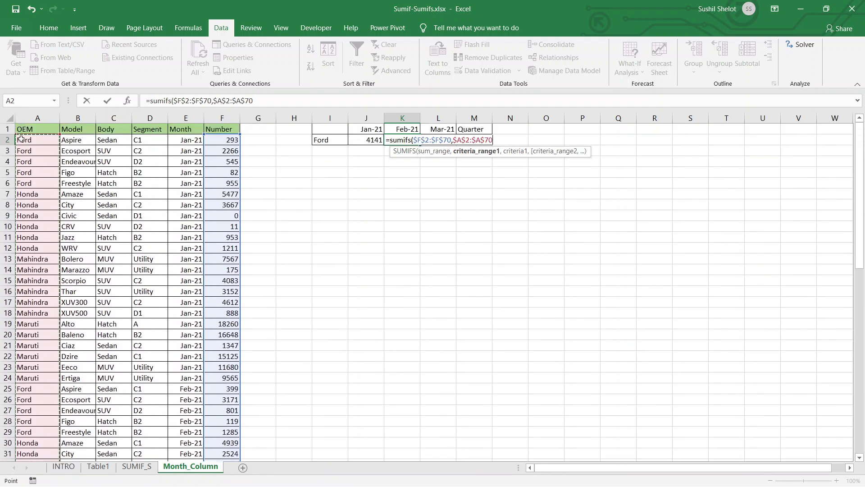
type(",")
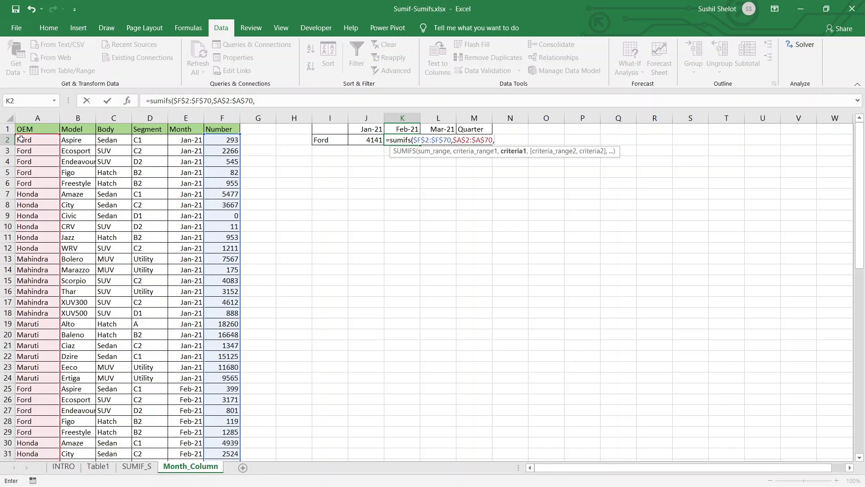
left_click(321, 139)
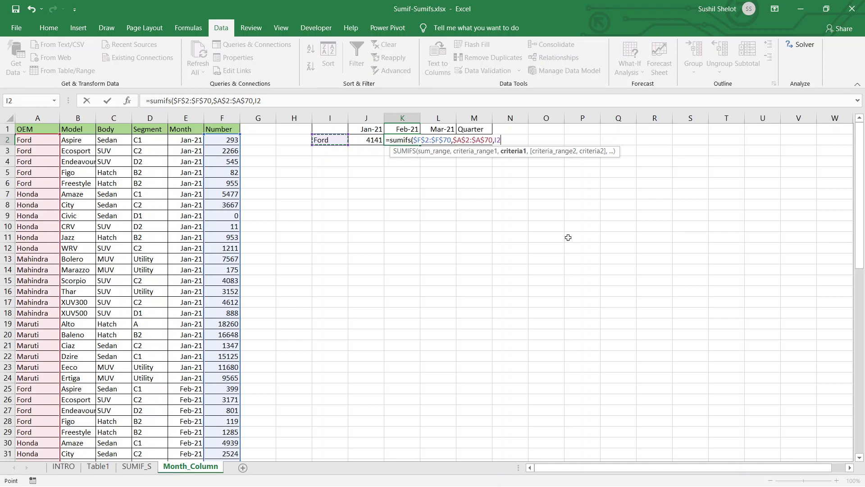
type(",")
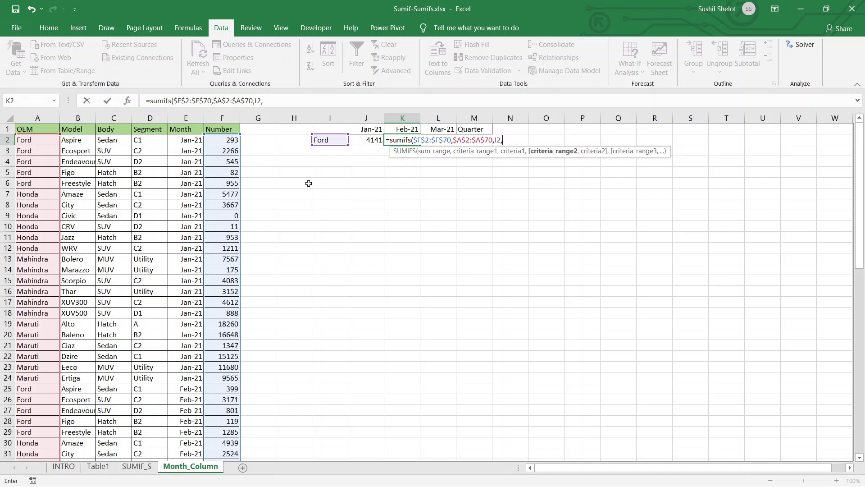
Complete K2's SUMIFS formula with the absolute month range $E$2:$E$70 and the Feb-21 cell E28 as its criterion.
left_click(194, 142)
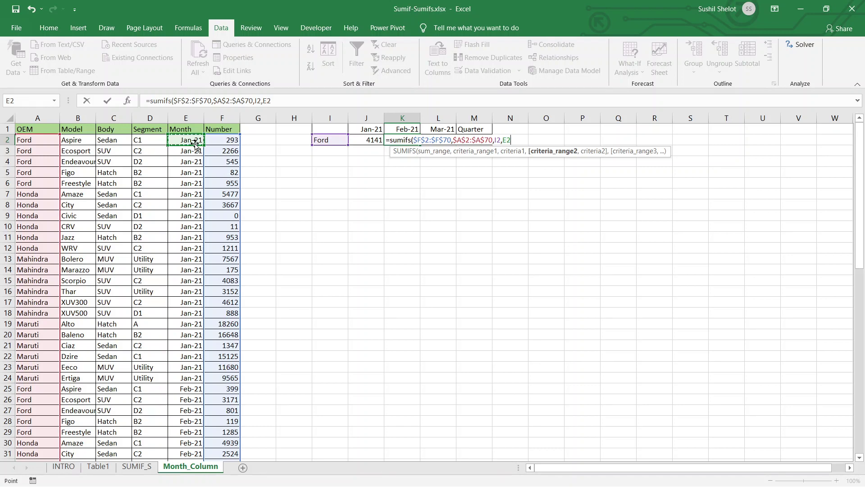
key("ctrl+shift+Down")
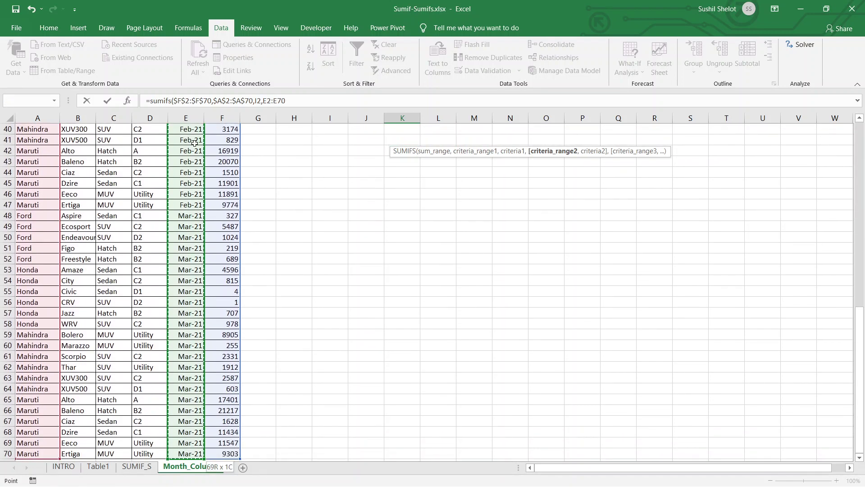
scroll(194, 142, "up", 13)
key("F4")
type(",")
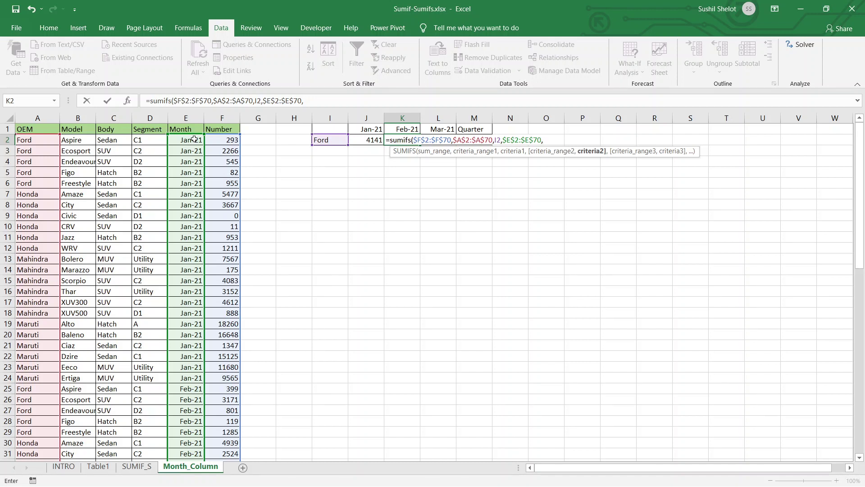
left_click(191, 420)
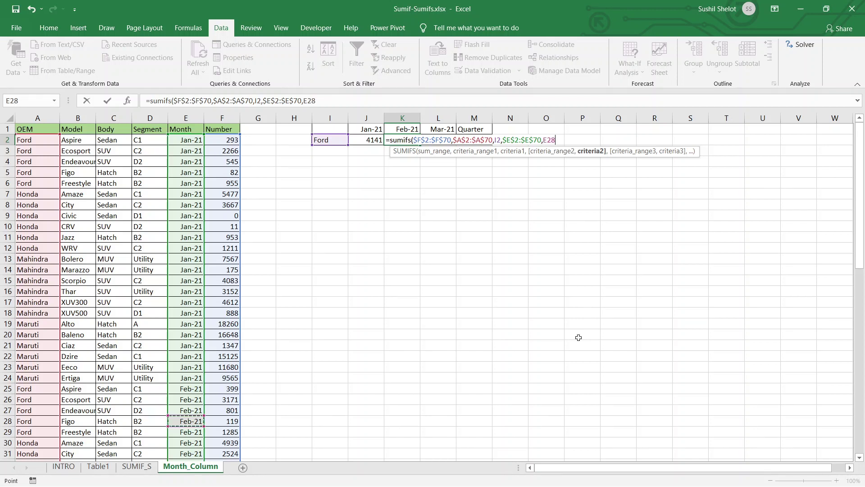
type(")")
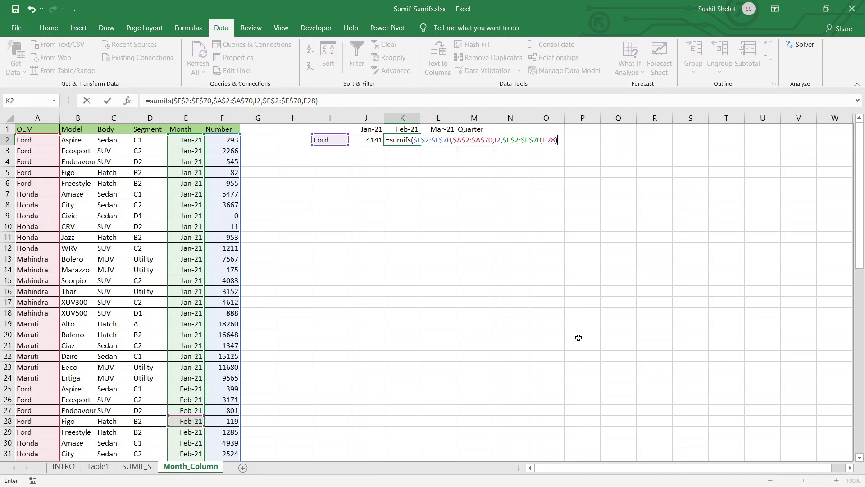
key("Return")
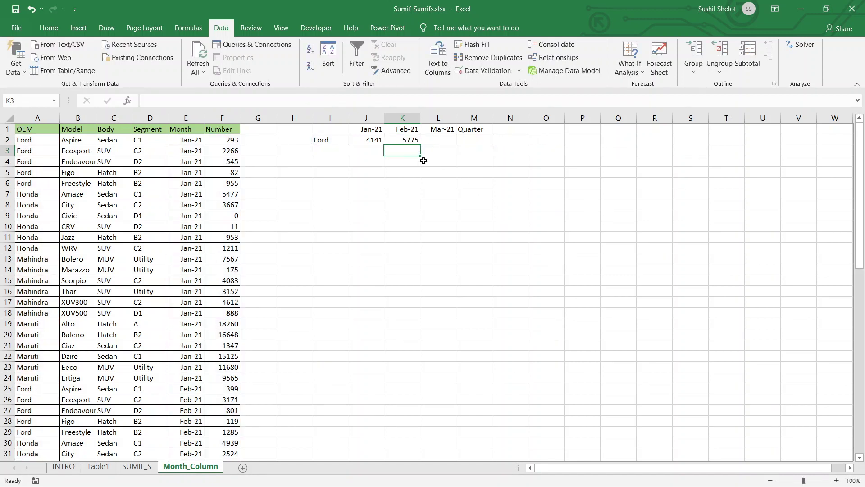
left_click(407, 140)
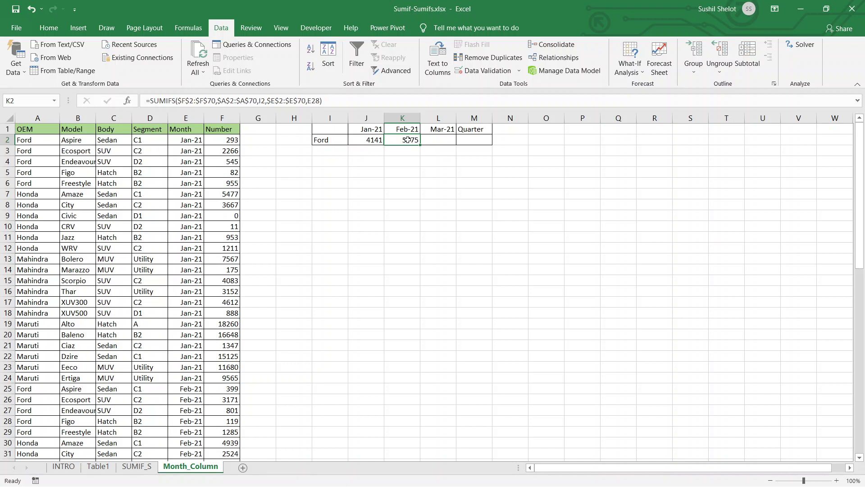
Start a SUMIF formula in M2 for Ford's quarterly total, with the absolute OEM range $A$2:$A$70.
left_click(474, 139)
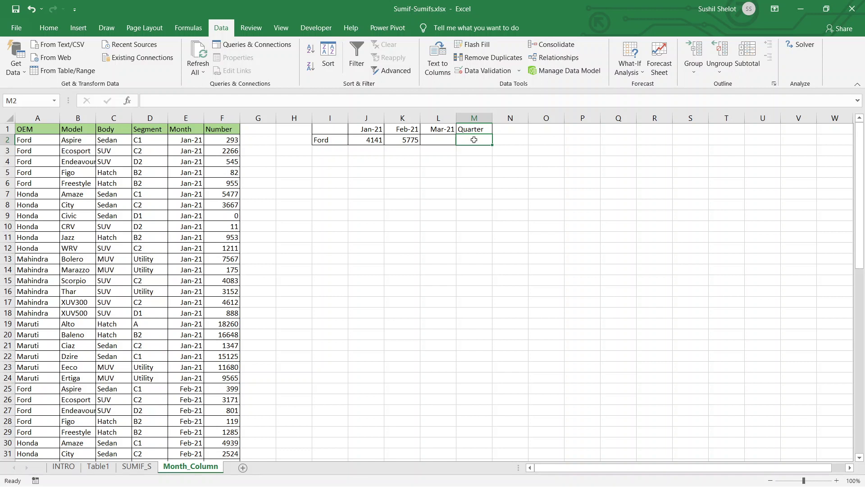
type("SU")
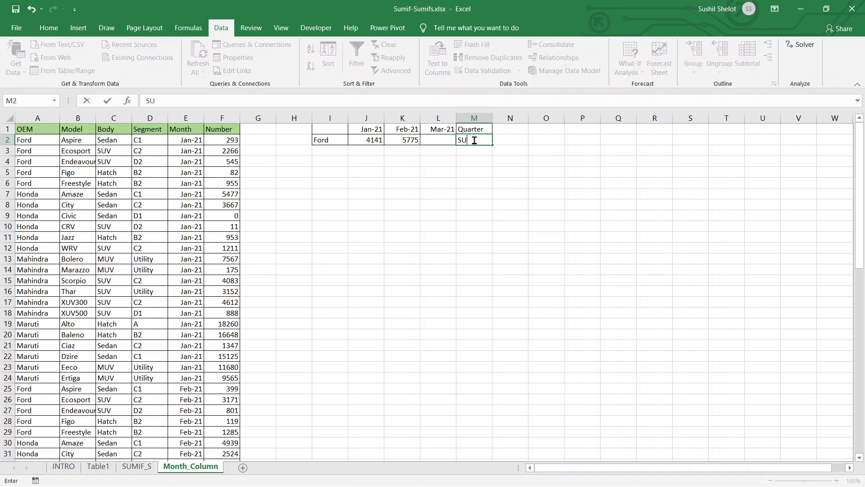
key("BackSpace")
key("BackSpace")
type("=SUM")
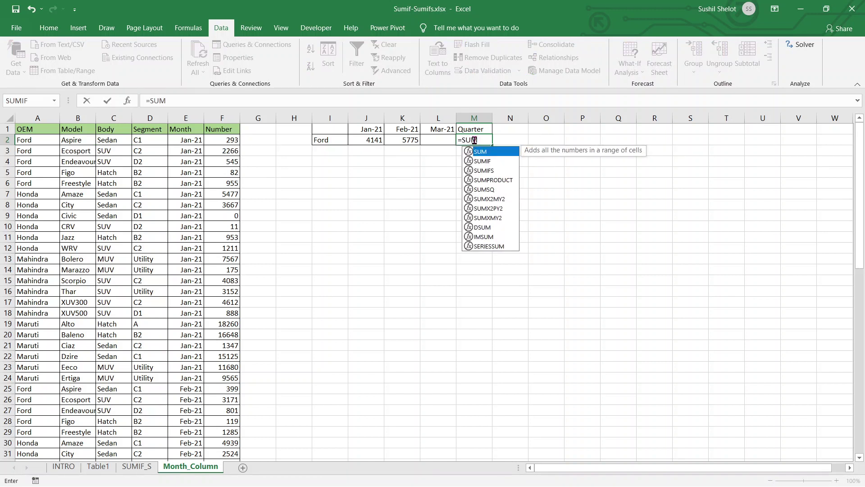
double_click(483, 161)
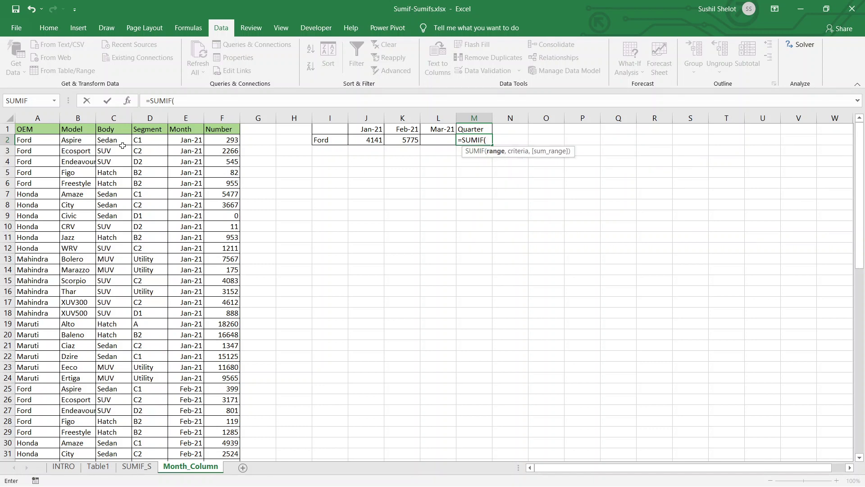
left_click(37, 142)
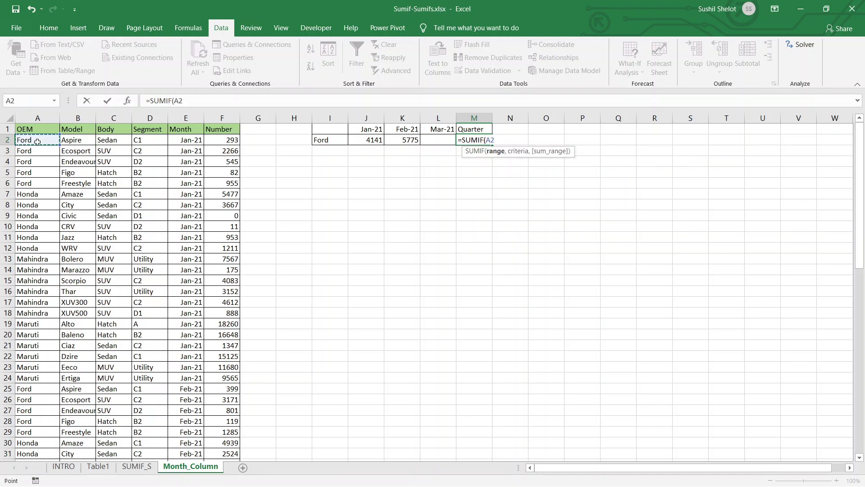
key("ctrl+shift+Down")
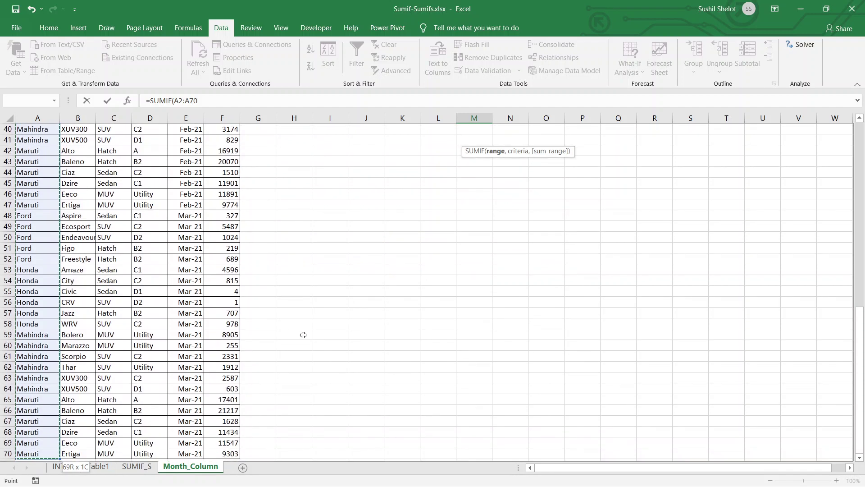
key("F4")
scroll(303, 334, "up", 7)
scroll(303, 335, "up", 6)
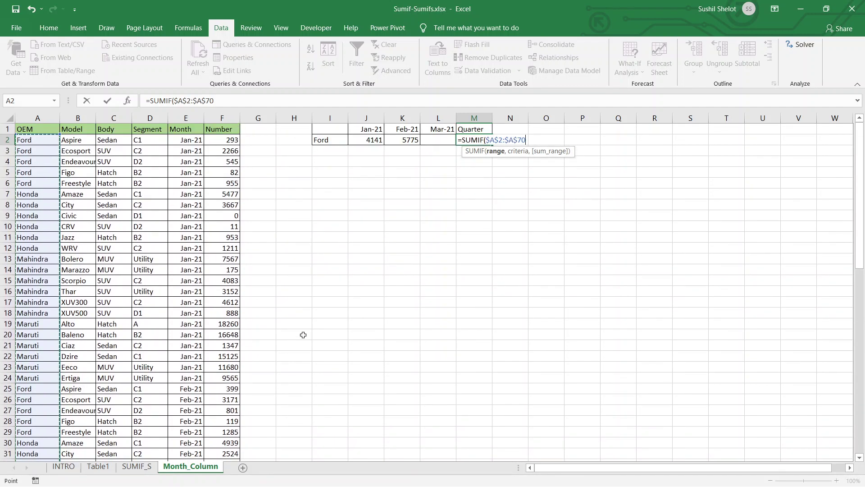
Complete M2's SUMIF formula with I2 as the criterion and F2:F70 as the sum range.
type(",")
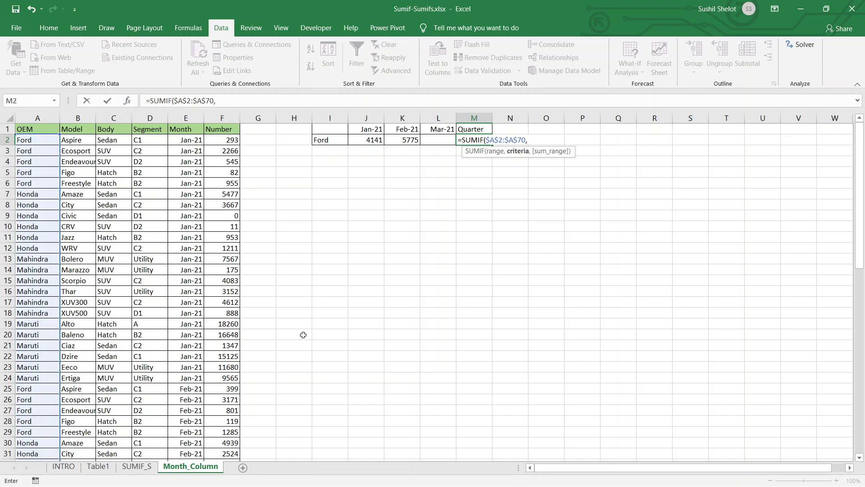
left_click(341, 139)
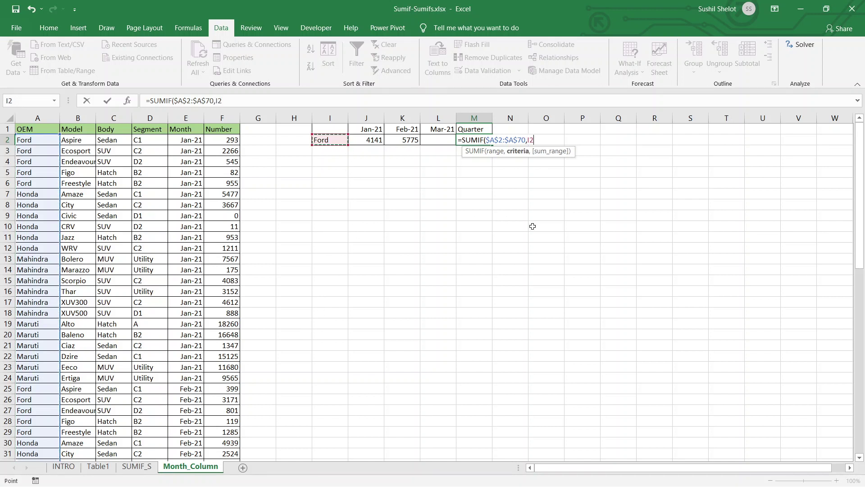
type(",")
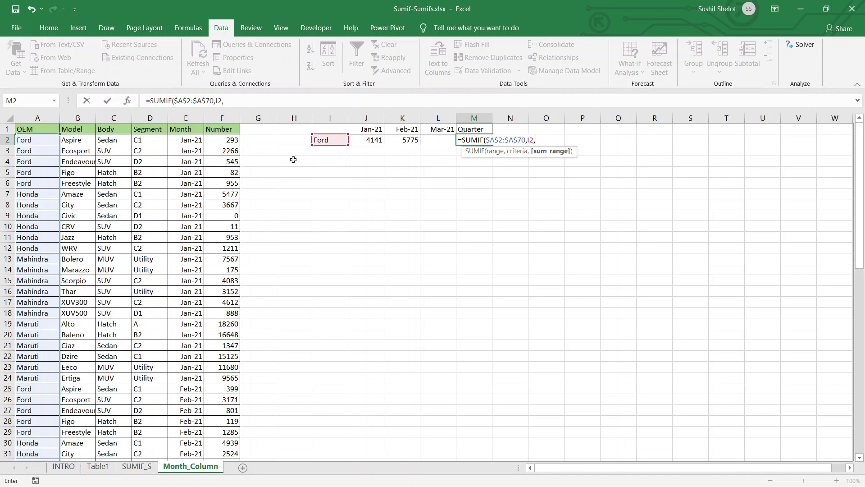
left_click(234, 142)
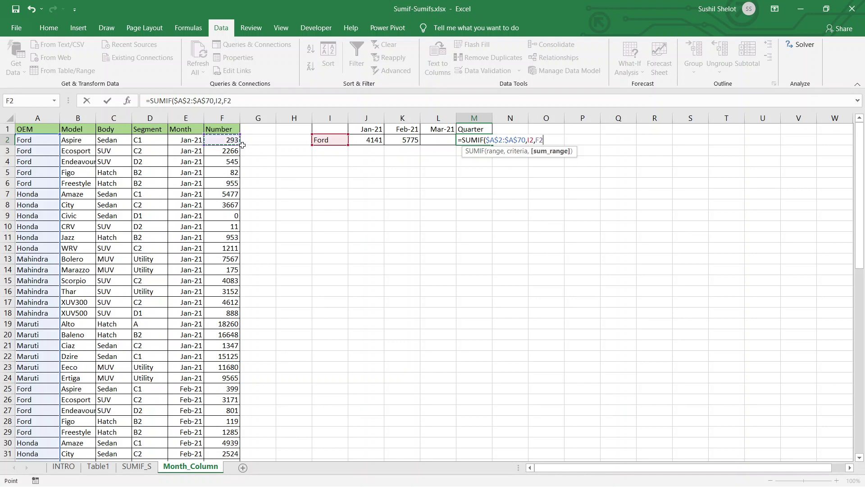
key("ctrl+shift+Down")
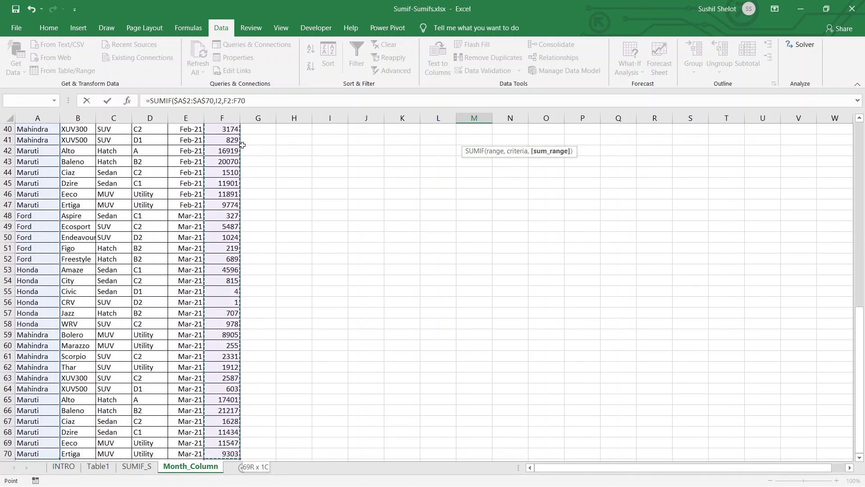
left_click_drag(857, 356, 857, 174)
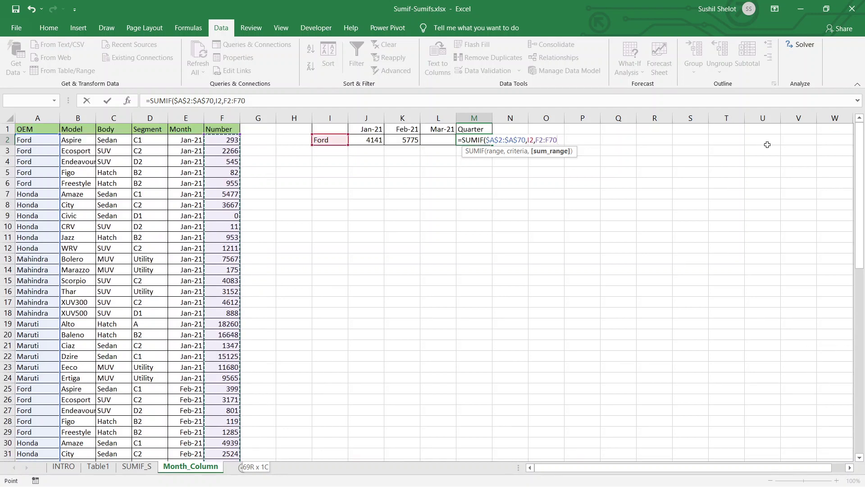
type(")")
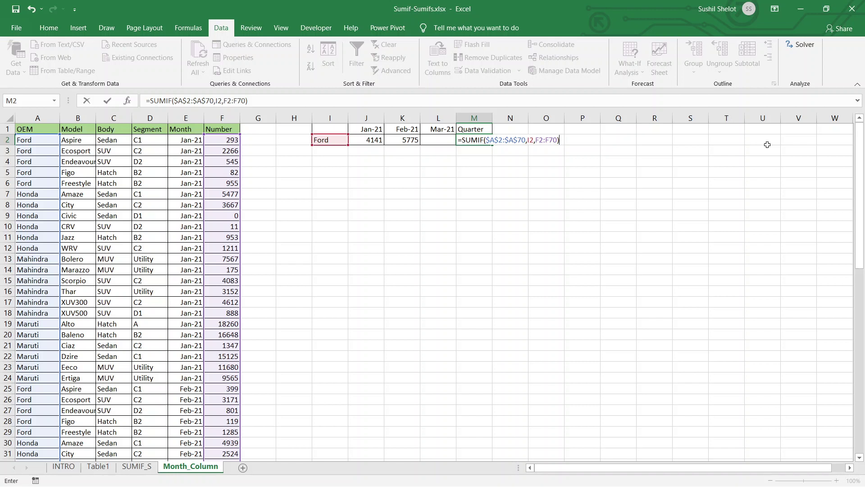
key("Return")
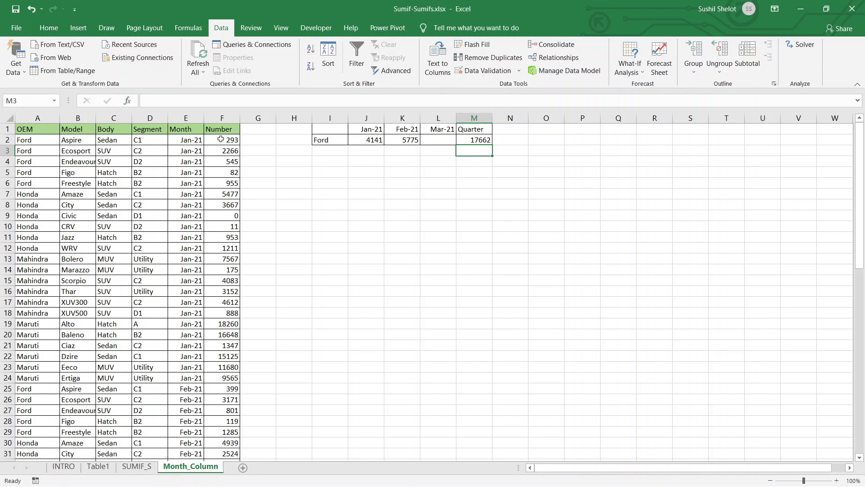
left_click(481, 140)
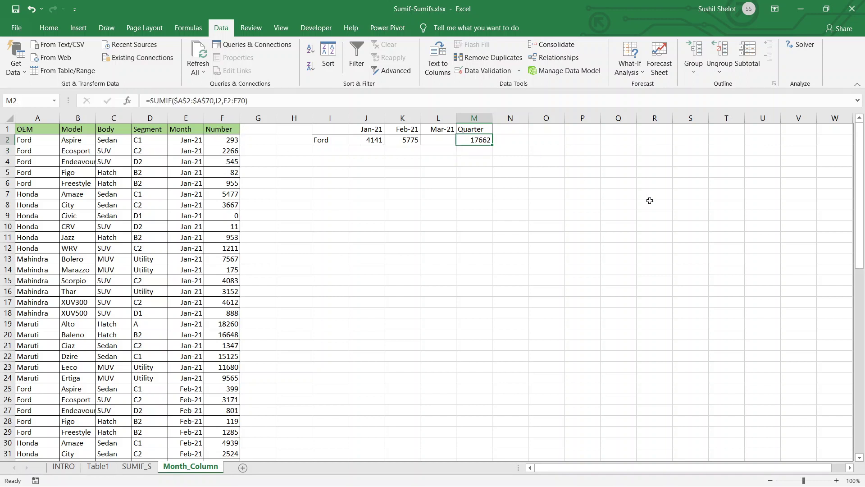